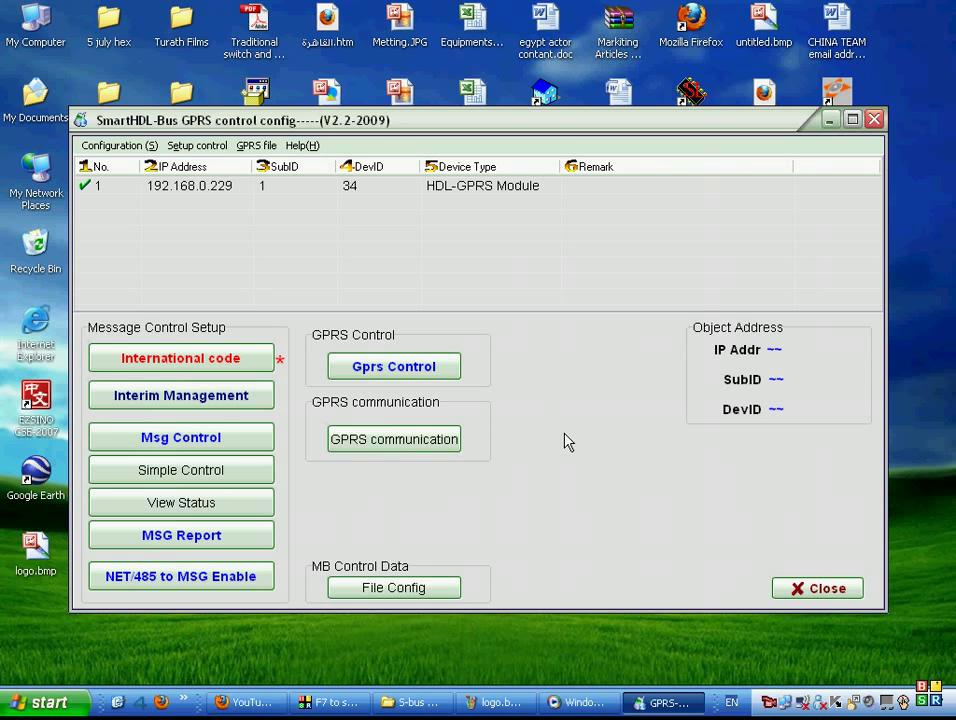
# Target the HDL-GPRS Module at 192.168.0.229 (SubID 1, DevID 34) as the device.
pyautogui.moveTo(764, 114); pyautogui.dragTo(761, 60)
pyautogui.click(440, 134)
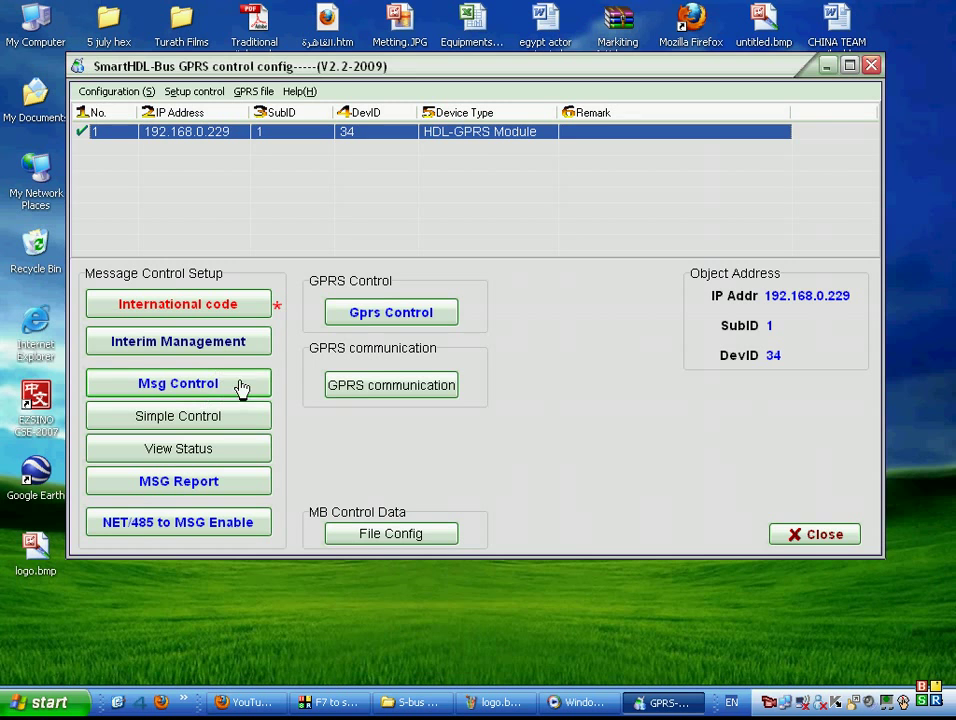
# Open Message Control Config and read the message groups from the module.
pyautogui.click(193, 390)
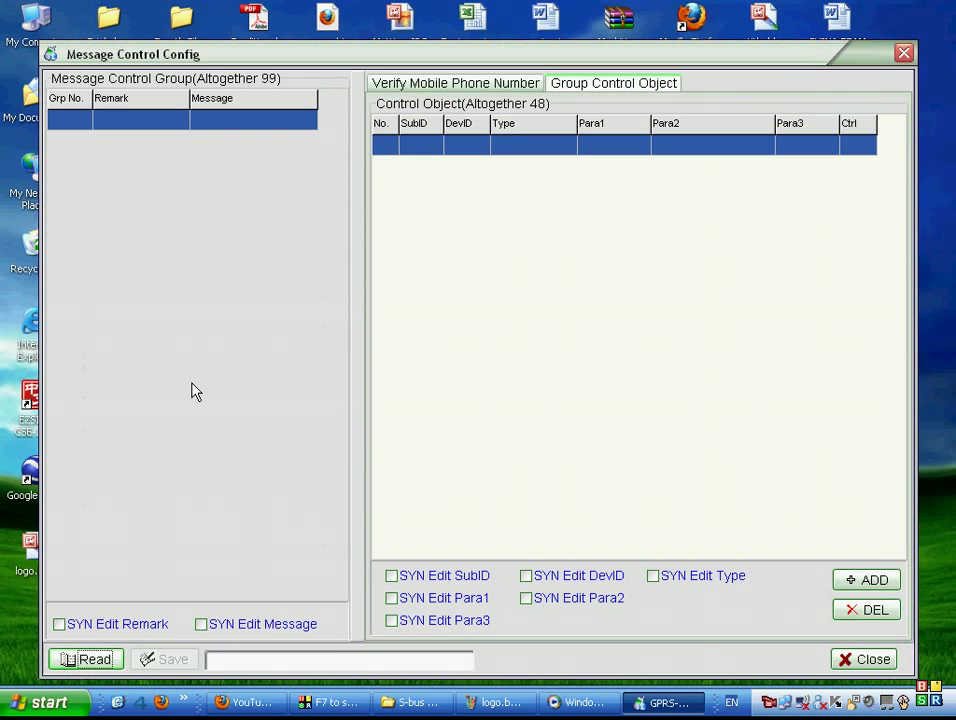
pyautogui.click(92, 660)
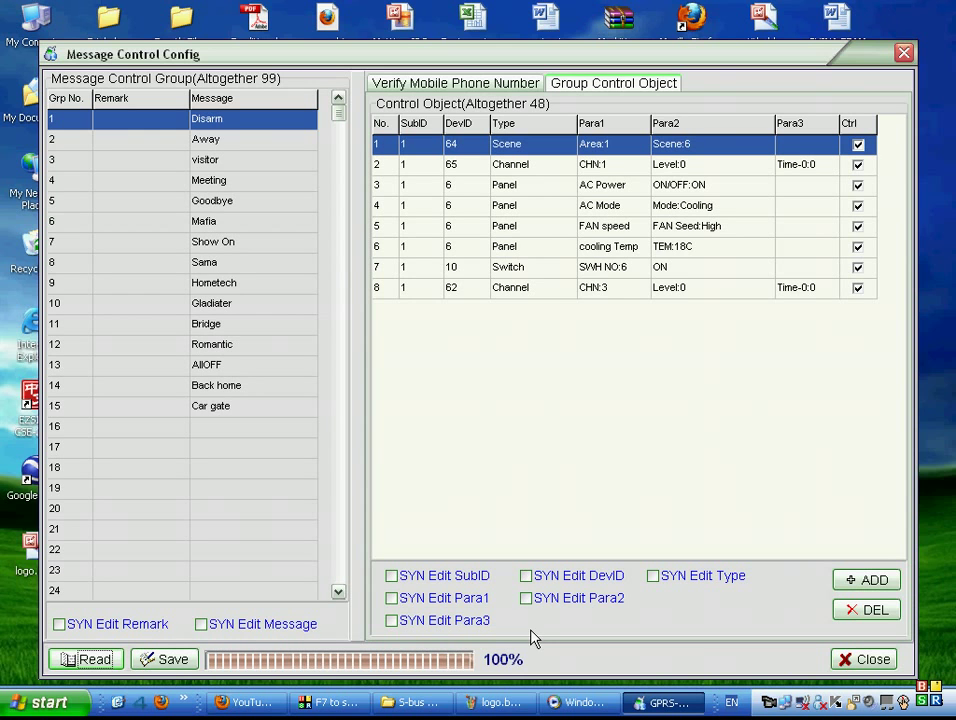
pyautogui.click(339, 124)
pyautogui.moveTo(339, 124); pyautogui.dragTo(348, 173)
# Browse the groups from Disarm through Car gate, then start editing empty group 21's message.
pyautogui.click(261, 121)
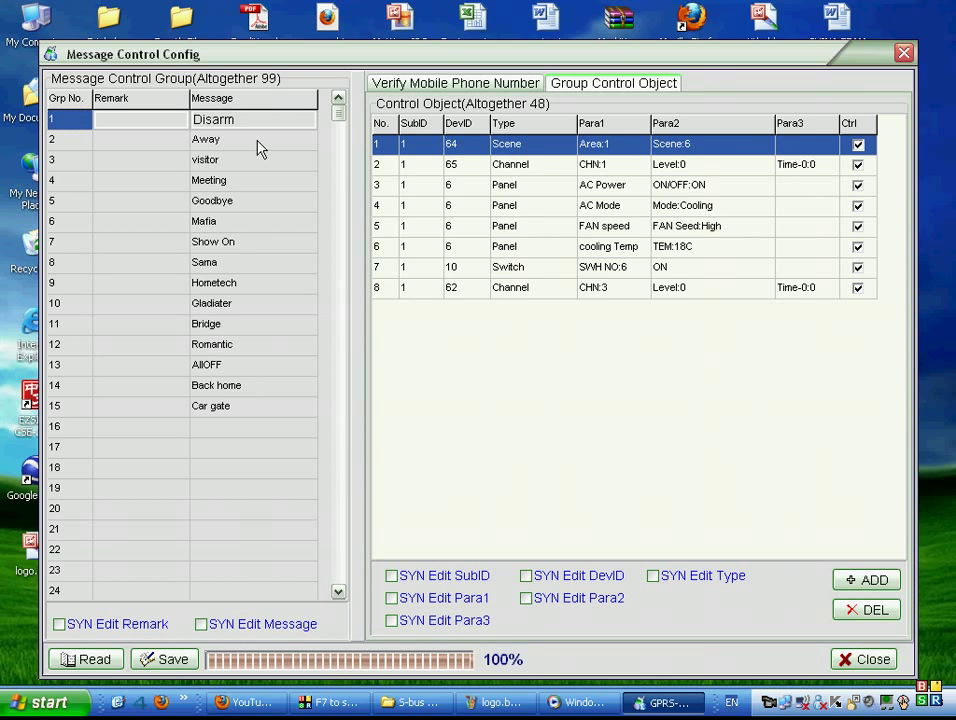
pyautogui.click(258, 146)
pyautogui.click(250, 182)
pyautogui.click(245, 205)
pyautogui.click(238, 224)
pyautogui.click(240, 303)
pyautogui.click(236, 366)
pyautogui.click(240, 406)
pyautogui.click(239, 445)
pyautogui.click(272, 527)
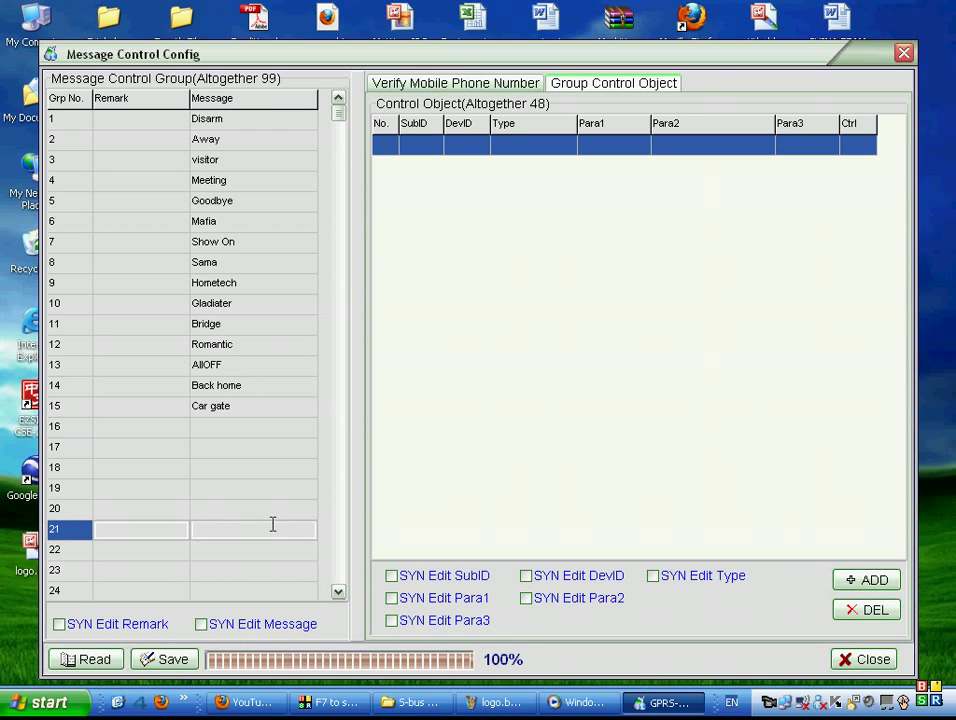
# Name group 21 'AC ON' and add four control objects to it.
pyautogui.write('AC ON')
pyautogui.click(870, 581)
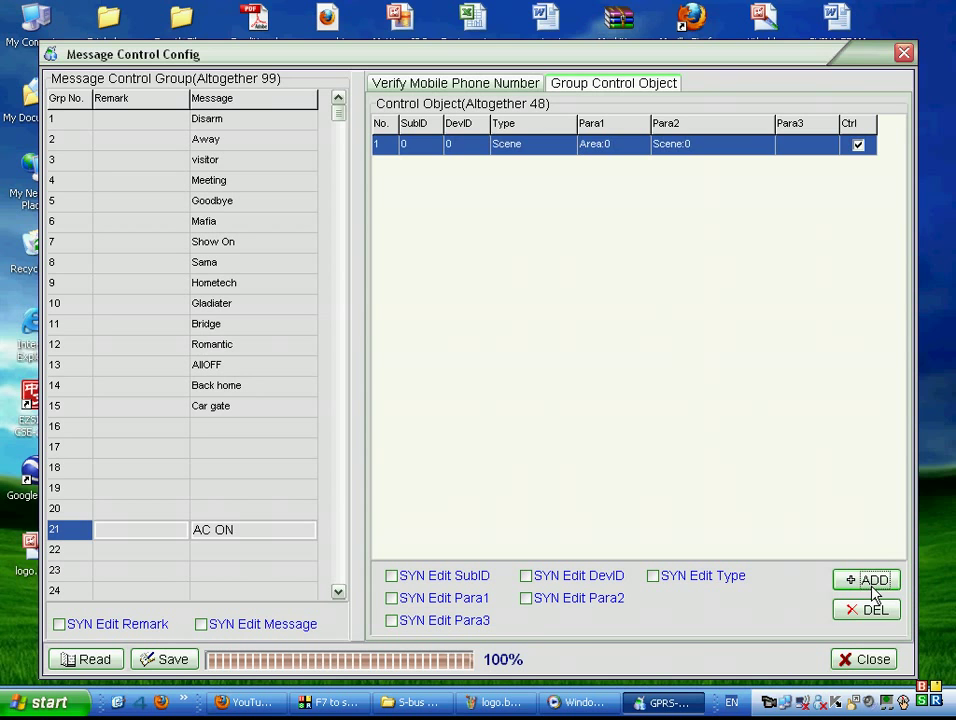
pyautogui.click(872, 588)
pyautogui.click(872, 590)
pyautogui.click(875, 590)
# Set the first object to SubID 1, DevID 1, type Panel, AC Power ON.
pyautogui.click(420, 143)
pyautogui.write('1')
pyautogui.press('Tab')
pyautogui.write('1')
pyautogui.click(524, 151)
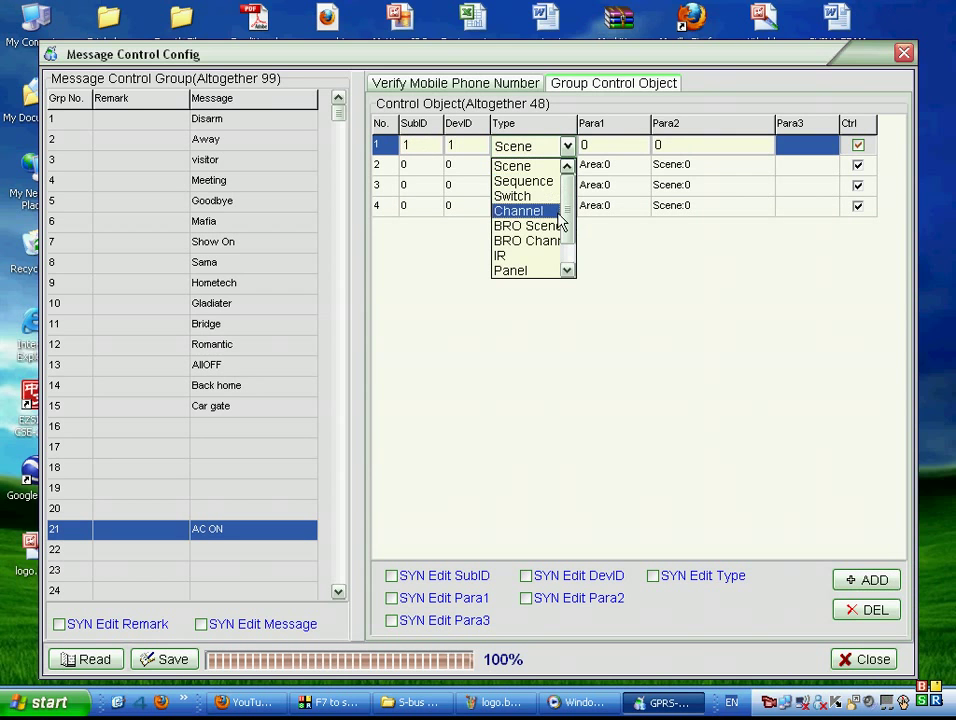
pyautogui.click(546, 271)
pyautogui.click(640, 146)
pyautogui.click(605, 206)
pyautogui.click(717, 145)
pyautogui.click(715, 146)
pyautogui.click(705, 161)
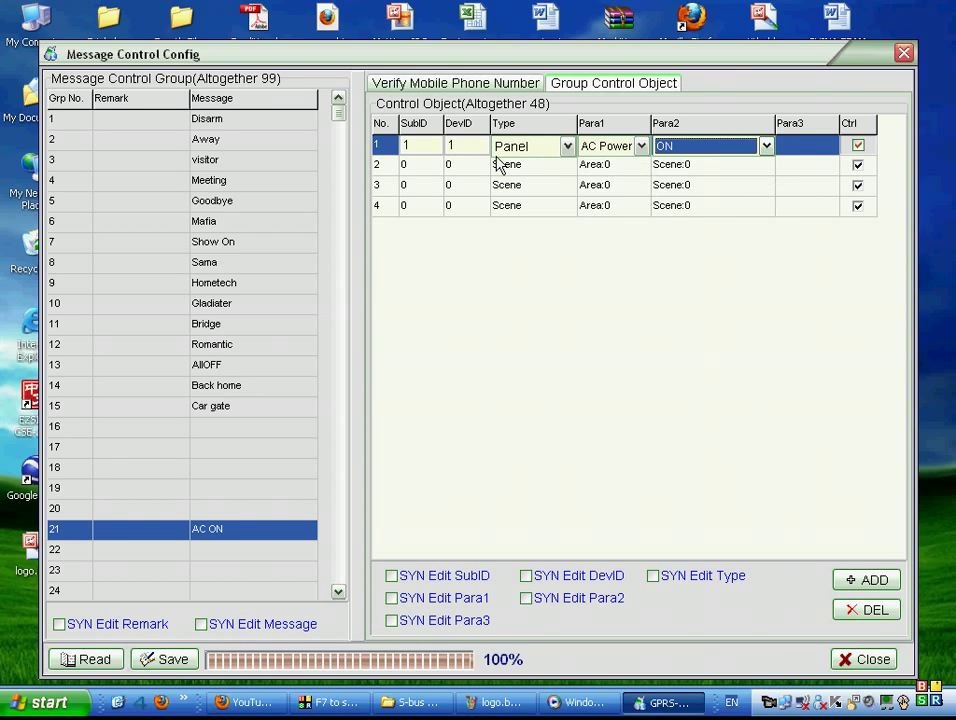
pyautogui.click(438, 164)
# Set the second object to device 1/1, Panel, AC Mode Cooling.
pyautogui.write('1')
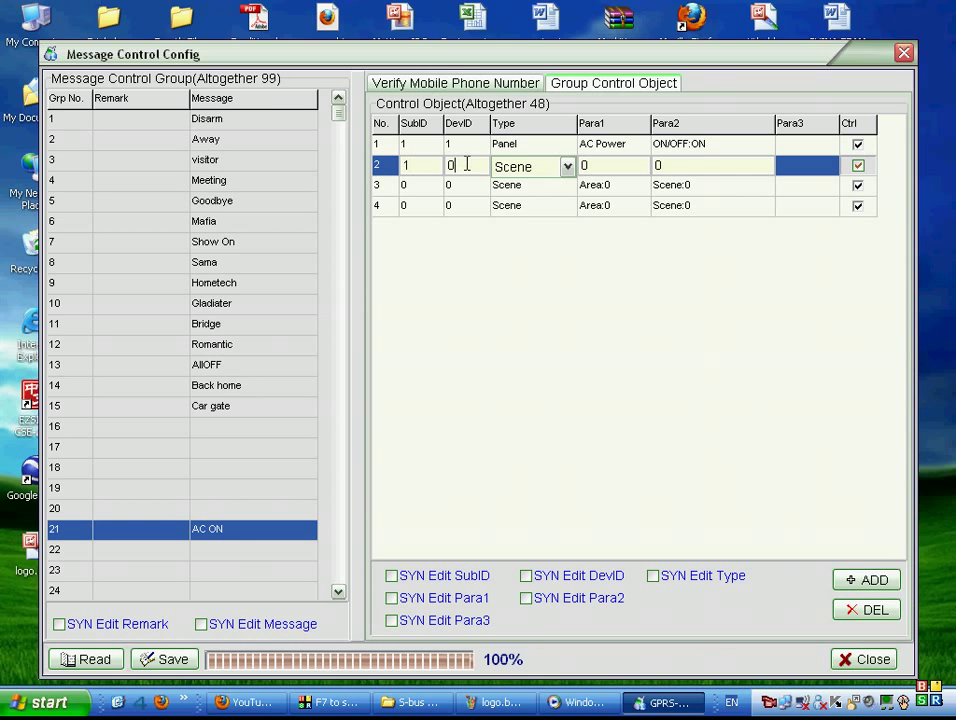
pyautogui.write('1')
pyautogui.click(528, 166)
pyautogui.scroll(-1, 562, 238)
pyautogui.click(547, 262)
pyautogui.click(640, 166)
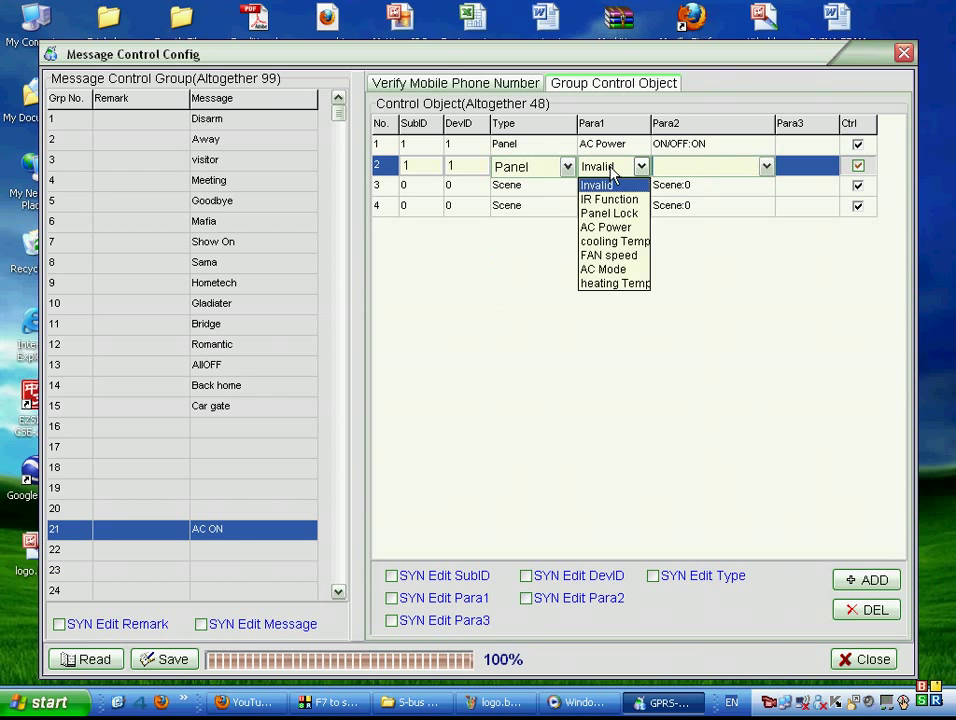
pyautogui.click(641, 242)
pyautogui.click(640, 166)
pyautogui.click(605, 269)
pyautogui.press('Up')
pyautogui.click(733, 165)
pyautogui.click(732, 163)
pyautogui.click(731, 166)
pyautogui.click(683, 185)
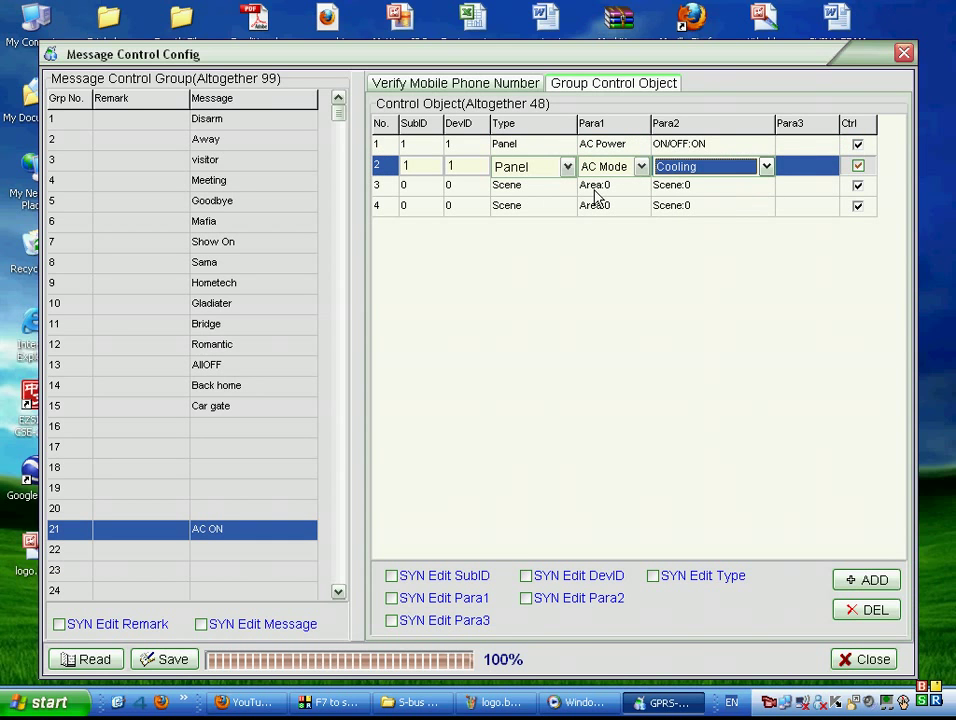
# Set the third object to device 1/1, Panel, cooling Temp 22C.
pyautogui.click(425, 186)
pyautogui.write('1')
pyautogui.click(459, 185)
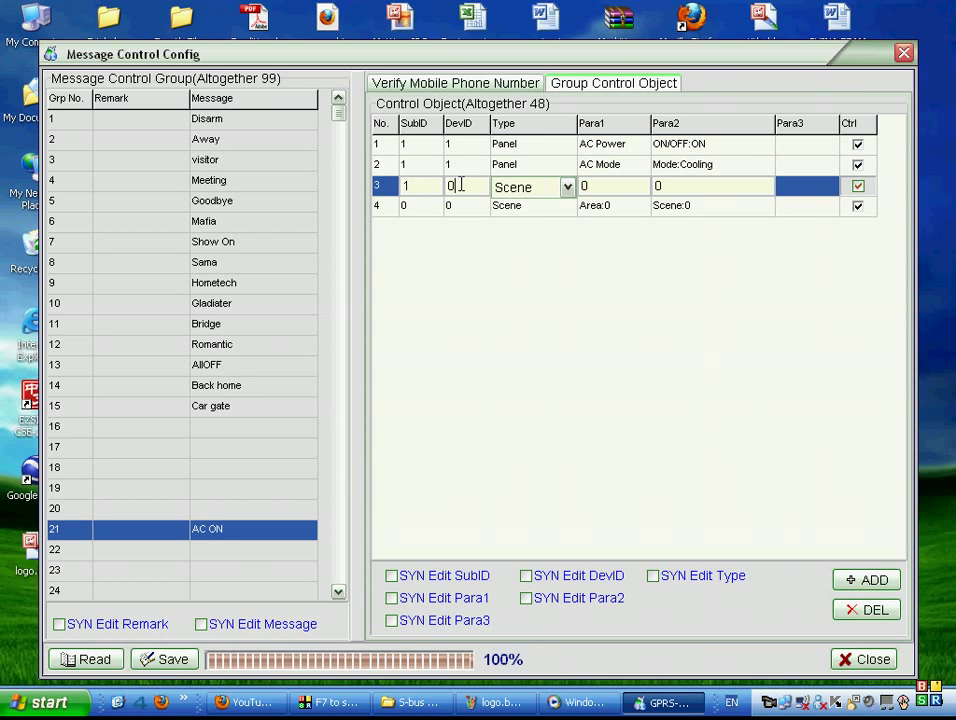
pyautogui.write('1')
pyautogui.click(563, 189)
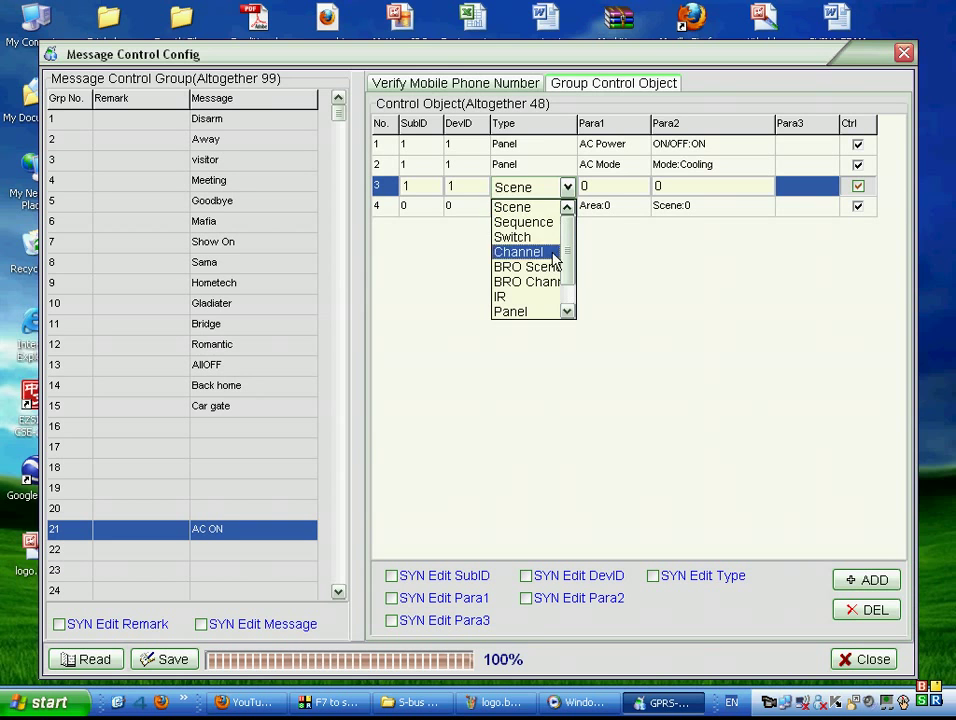
pyautogui.click(537, 312)
pyautogui.click(641, 187)
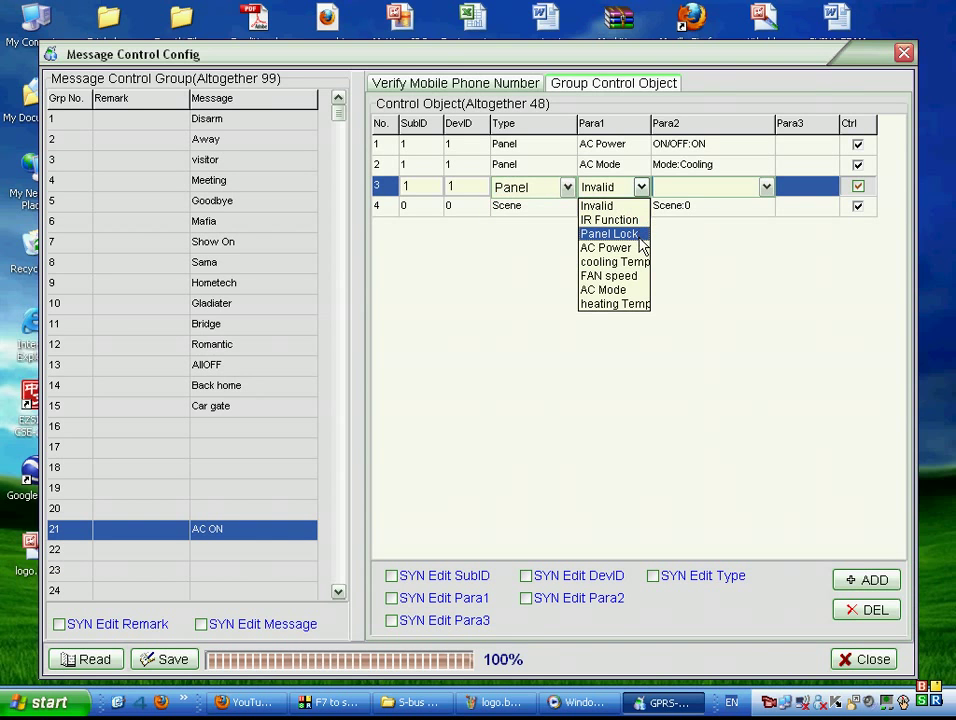
pyautogui.click(637, 264)
pyautogui.click(711, 190)
pyautogui.click(724, 263)
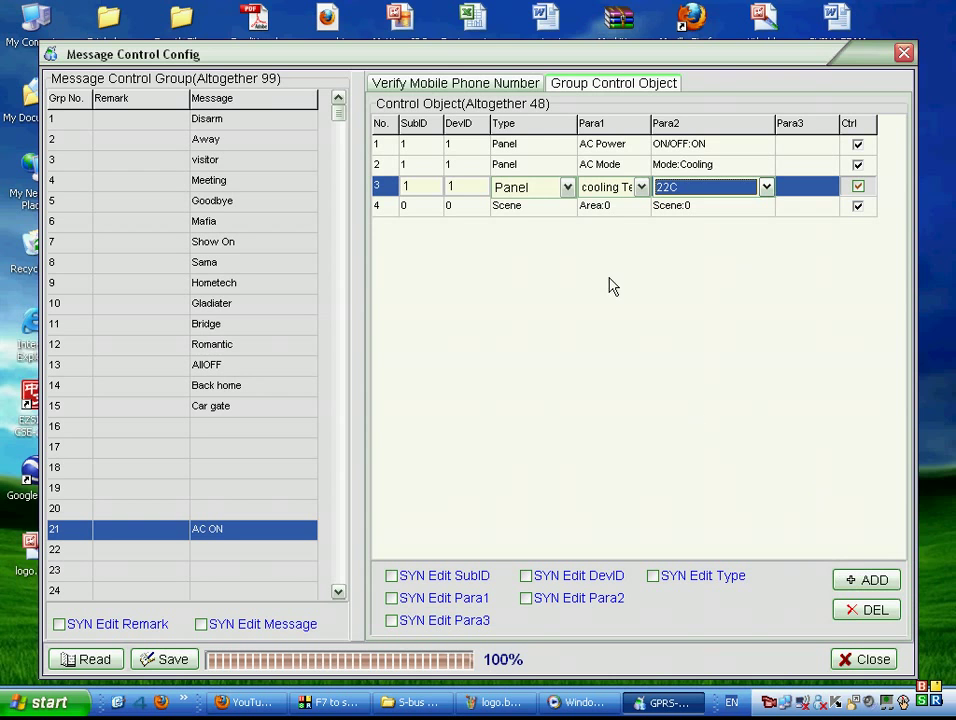
pyautogui.click(462, 88)
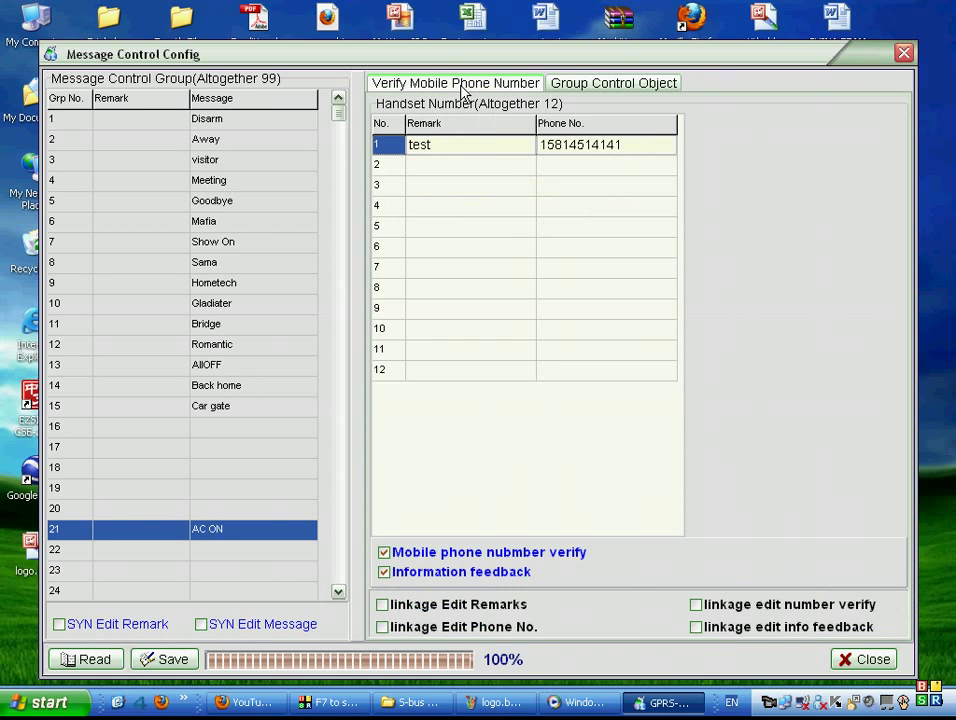
# Relabel the first handset's remark and add a second contact's remark and phone number.
pyautogui.click(482, 143)
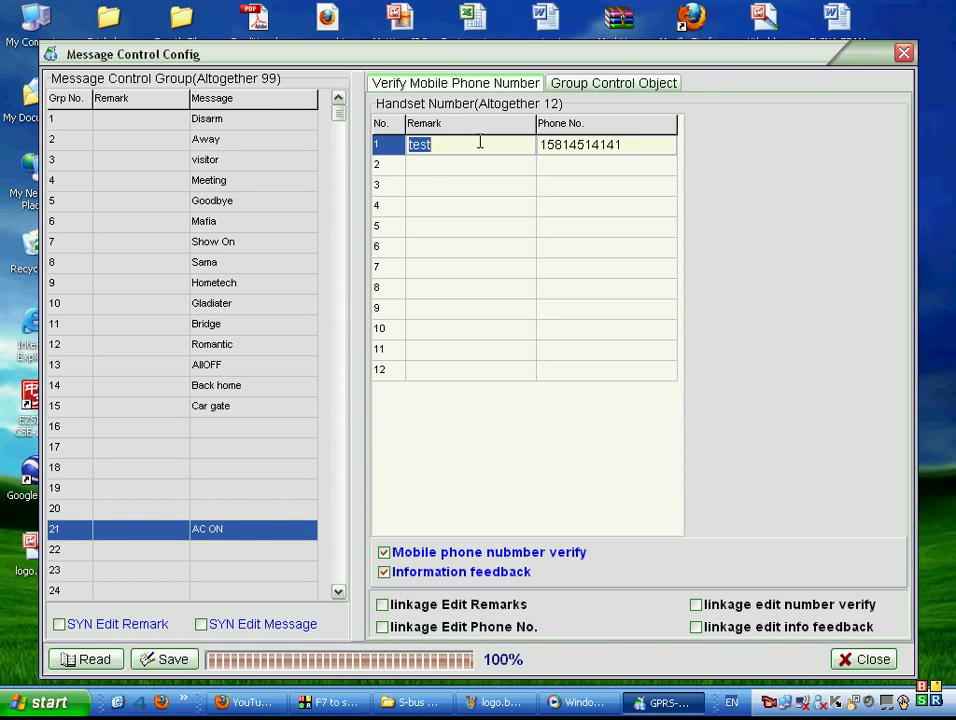
pyautogui.write('Smith')
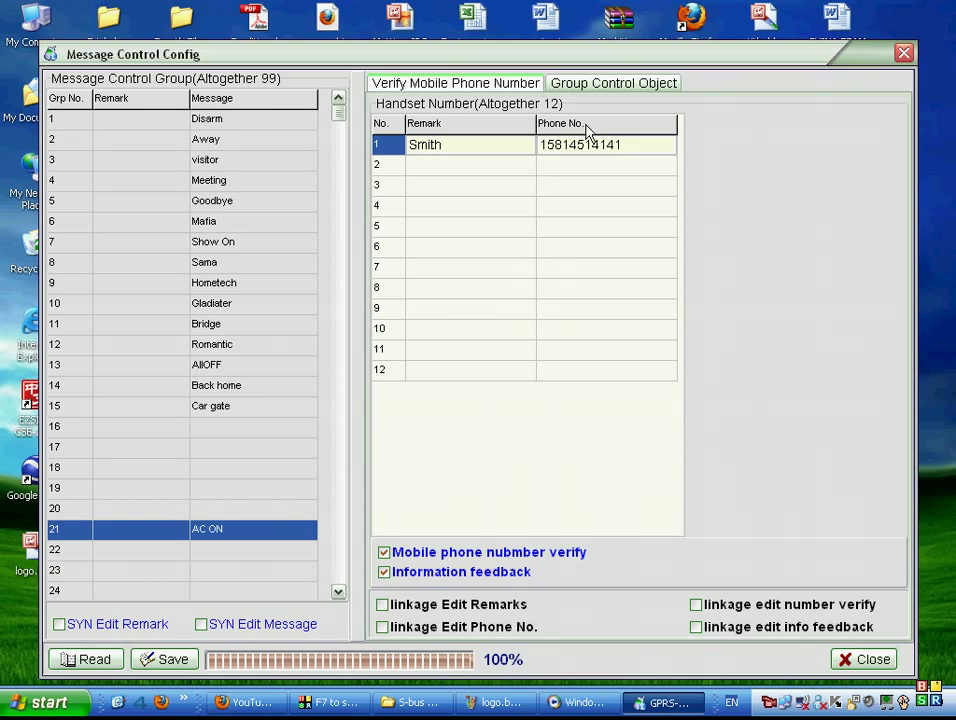
pyautogui.click(604, 146)
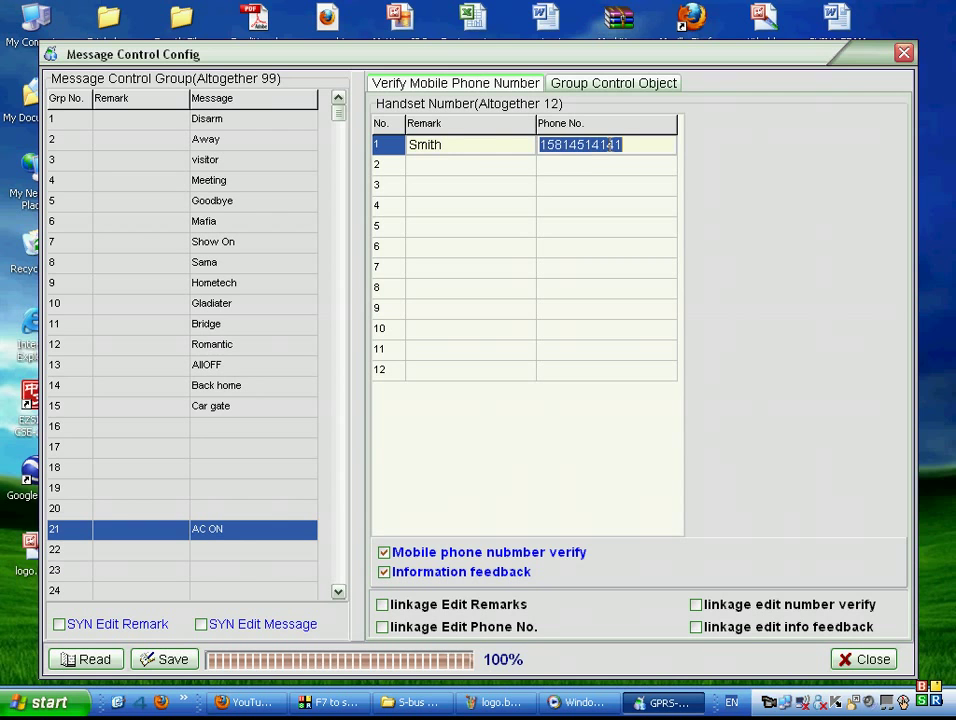
pyautogui.click(494, 163)
pyautogui.write('Turath')
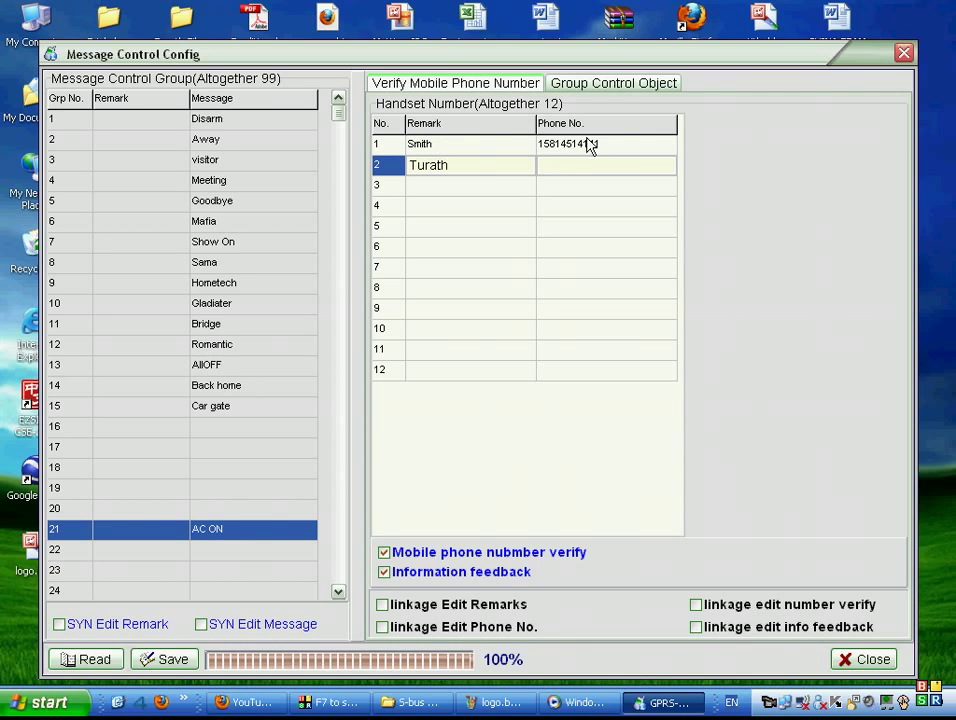
pyautogui.click(520, 146)
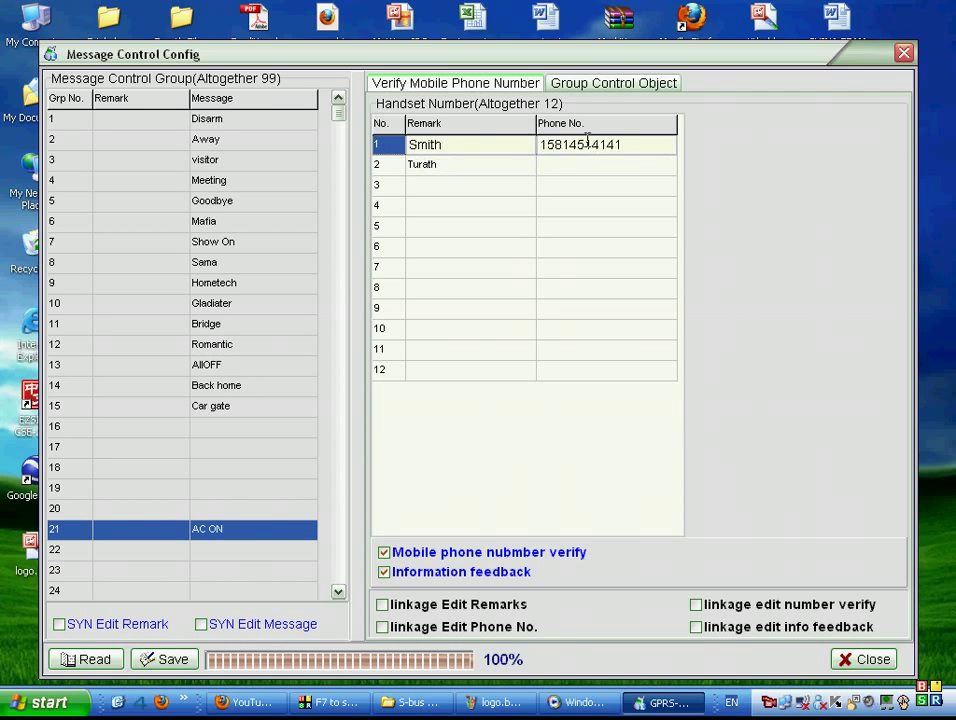
pyautogui.click(500, 163)
pyautogui.click(550, 147)
pyautogui.click(564, 164)
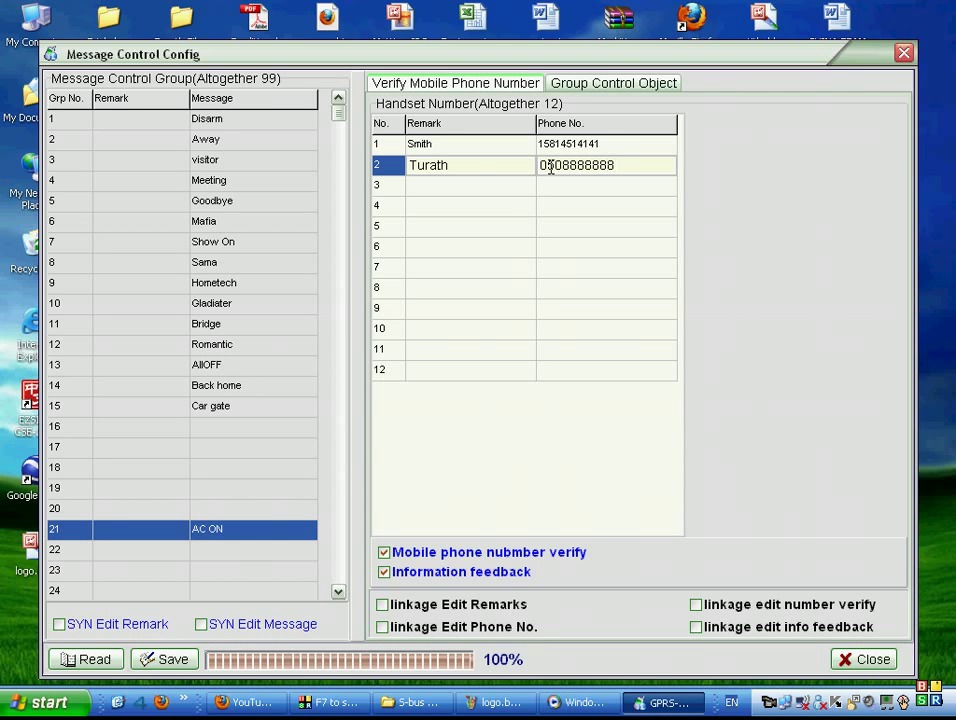
pyautogui.press('Return')
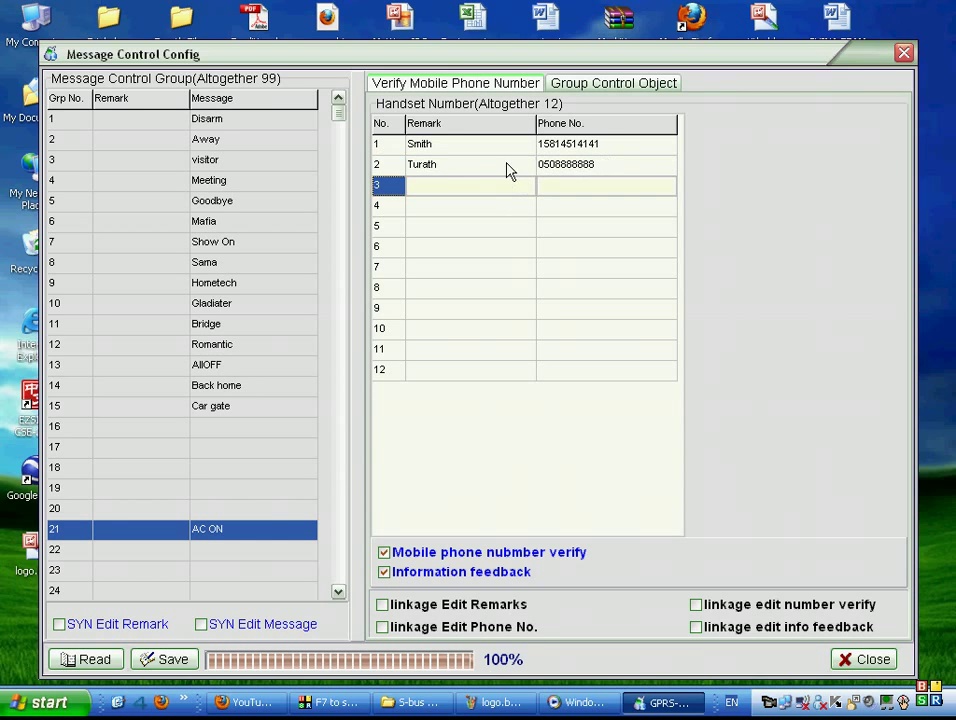
# Review both handset entries and turn off mobile phone number verification.
pyautogui.click(508, 169)
pyautogui.click(497, 145)
pyautogui.click(501, 169)
pyautogui.click(496, 152)
pyautogui.click(494, 167)
pyautogui.click(487, 147)
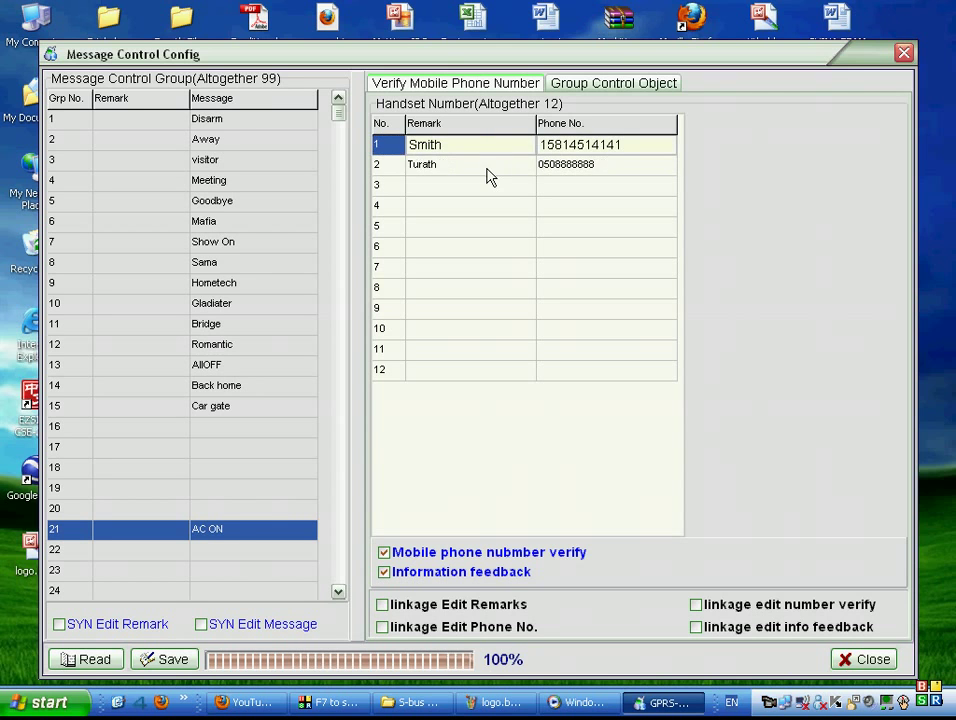
pyautogui.click(486, 186)
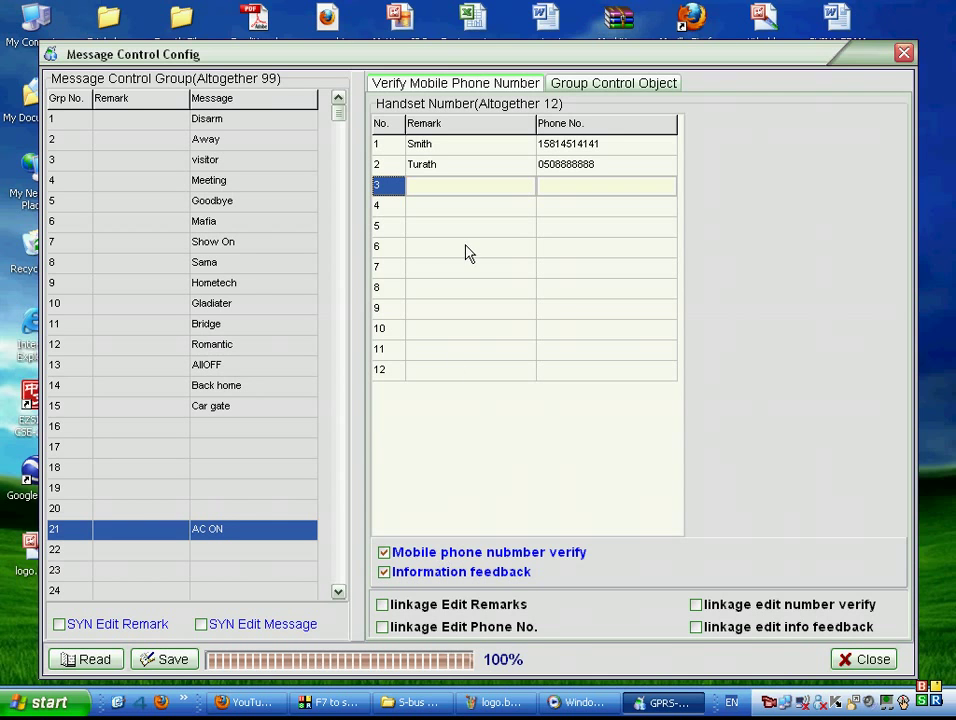
pyautogui.click(413, 562)
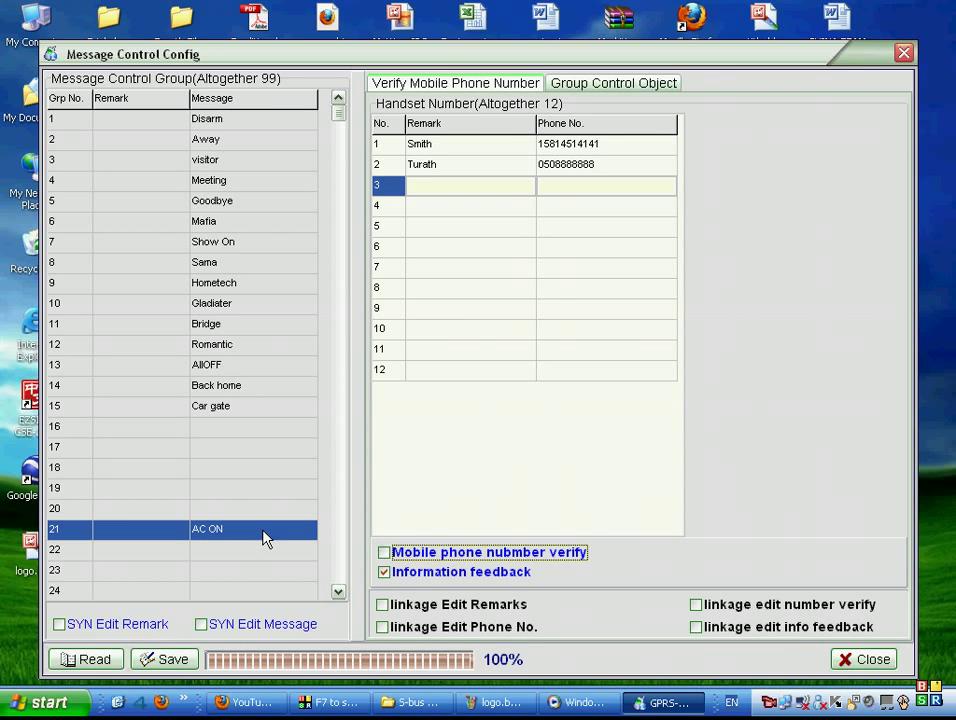
# Re-enable phone number verification and information feedback for the AC ON group.
pyautogui.click(438, 552)
pyautogui.click(383, 573)
pyautogui.click(448, 579)
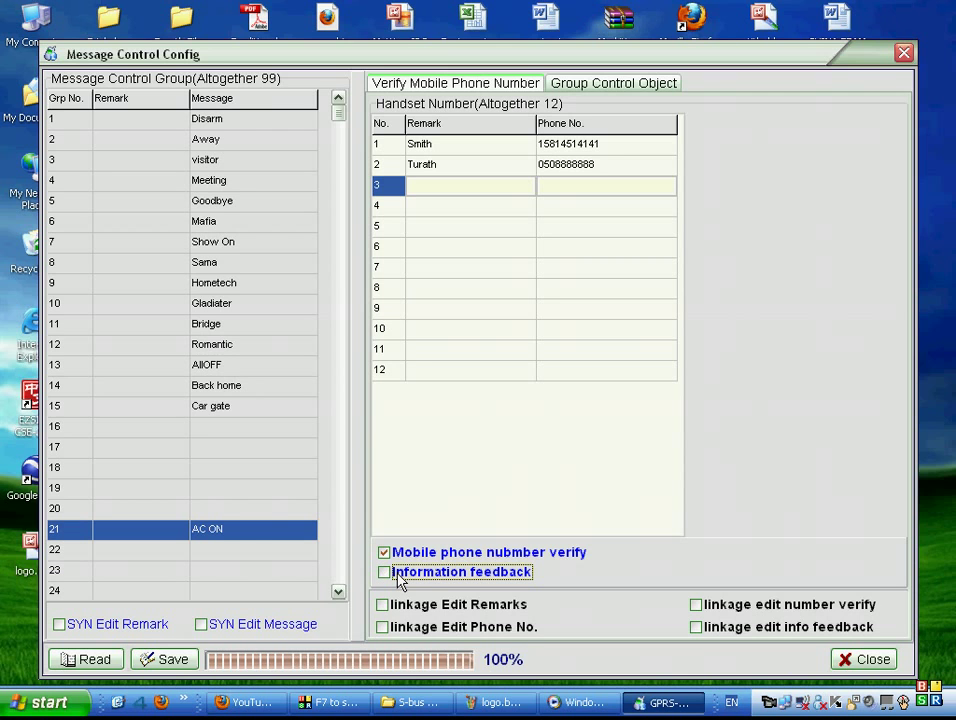
pyautogui.click(400, 582)
# Review the other message groups' settings, including Disarm, Romantic, AllOFF and Car gate.
pyautogui.click(262, 385)
pyautogui.click(262, 323)
pyautogui.click(256, 201)
pyautogui.click(256, 120)
pyautogui.click(256, 160)
pyautogui.click(256, 201)
pyautogui.click(258, 262)
pyautogui.click(251, 345)
pyautogui.click(251, 365)
pyautogui.click(245, 428)
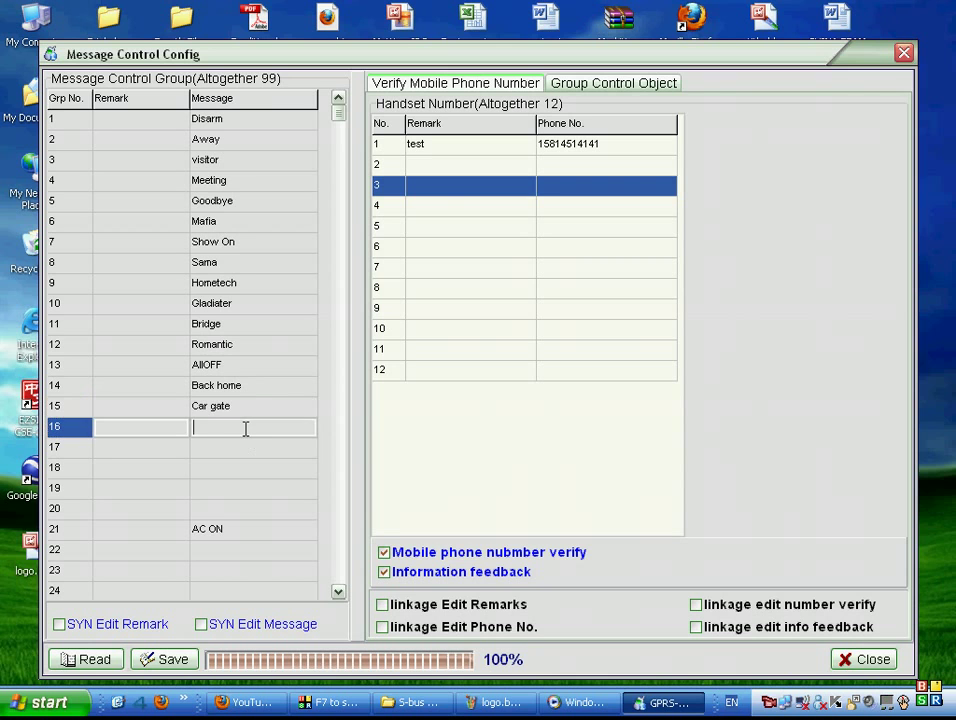
pyautogui.click(245, 406)
pyautogui.click(245, 368)
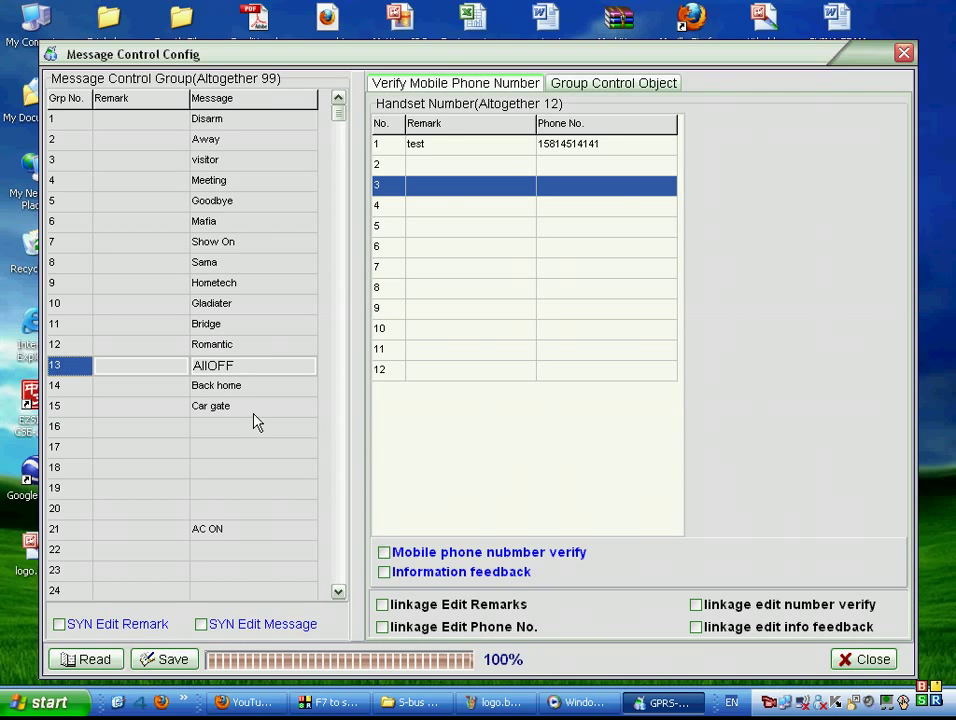
# Check the AC ON group's message unchanged and close Message Control Config.
pyautogui.click(246, 531)
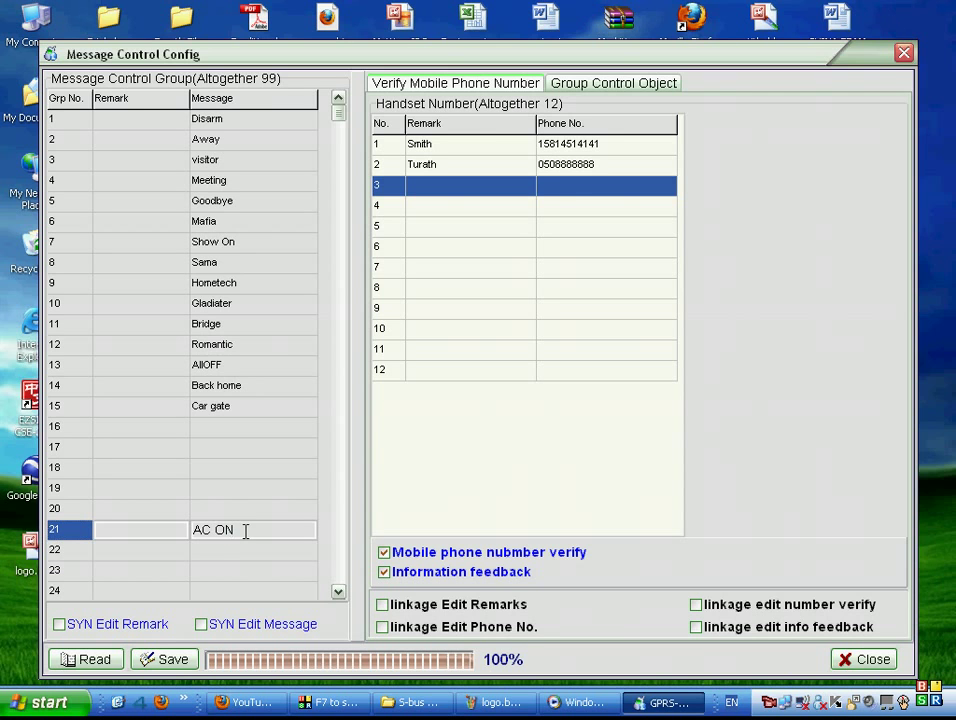
pyautogui.moveTo(246, 531); pyautogui.dragTo(196, 529)
pyautogui.click(254, 523)
pyautogui.click(905, 54)
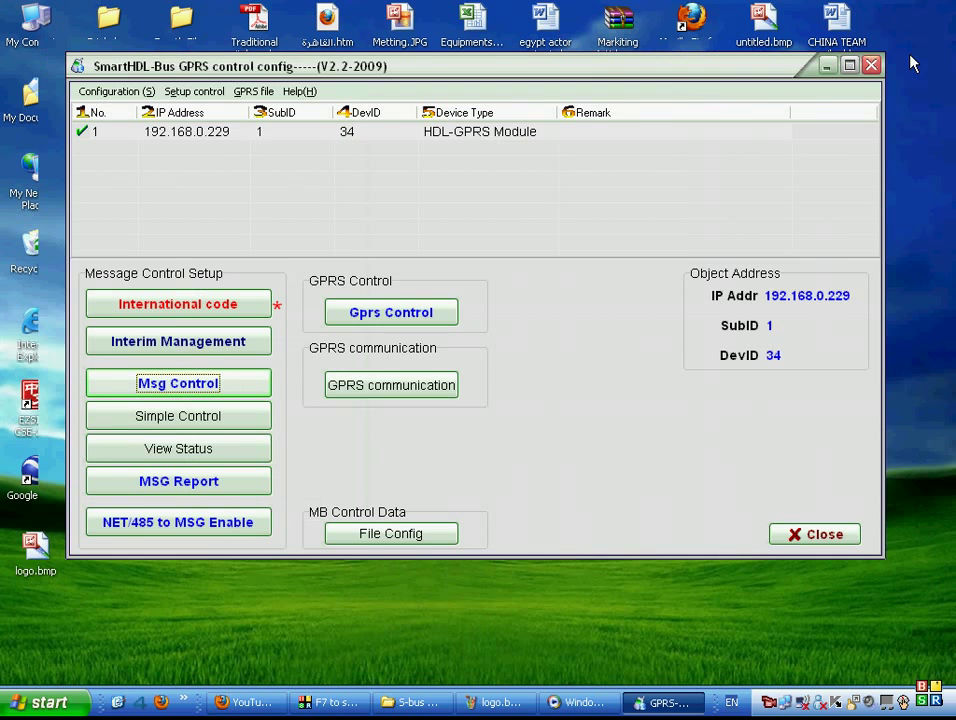
# Open the GPRS module's Message report setup and read its stored report groups.
pyautogui.click(312, 134)
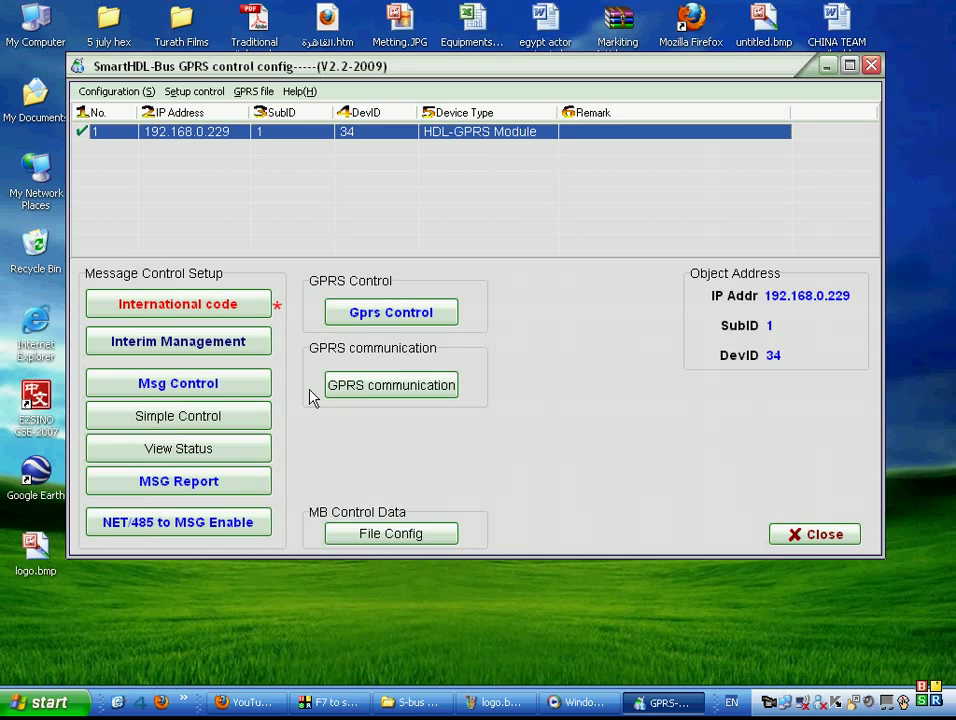
pyautogui.click(188, 483)
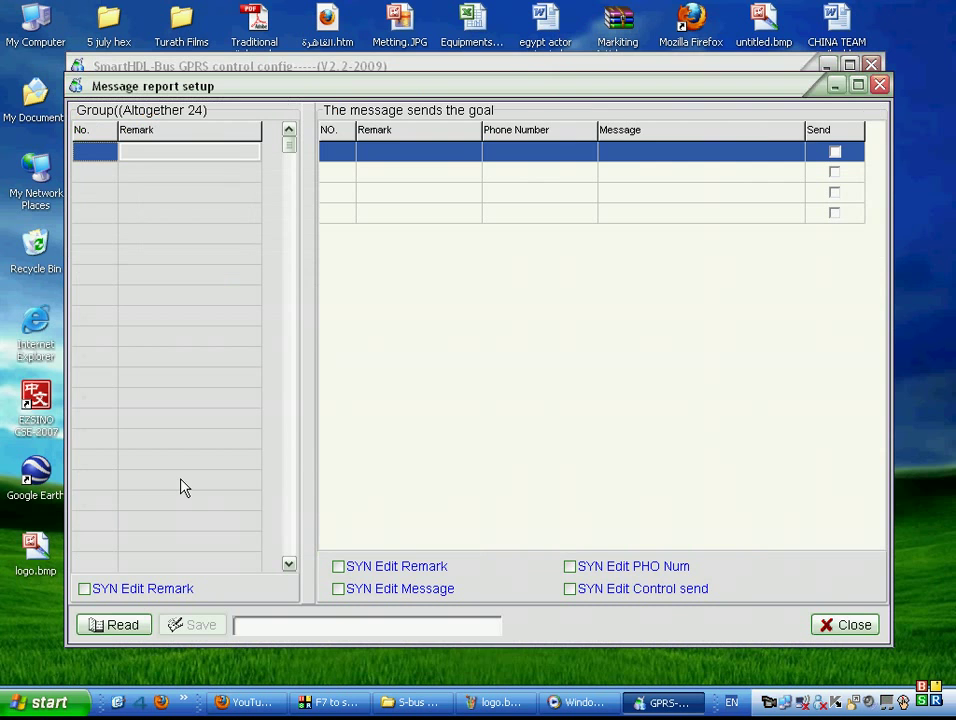
pyautogui.click(120, 625)
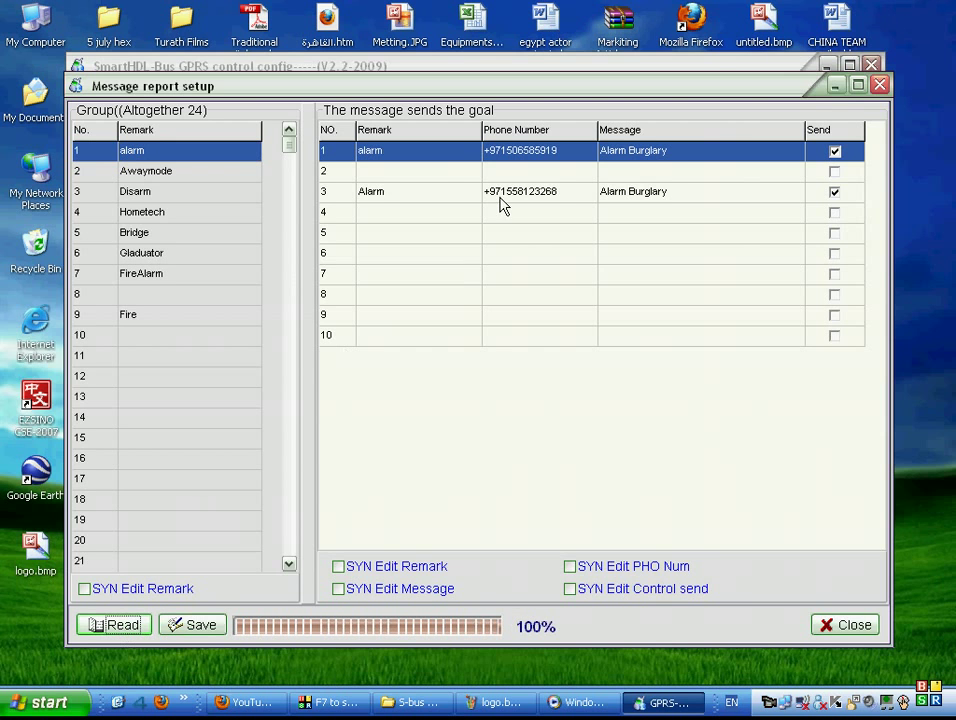
# Select report group 9 Fire and set its first entry's message to 'Fire alarm'.
pyautogui.click(180, 171)
pyautogui.moveTo(289, 146); pyautogui.dragTo(303, 115)
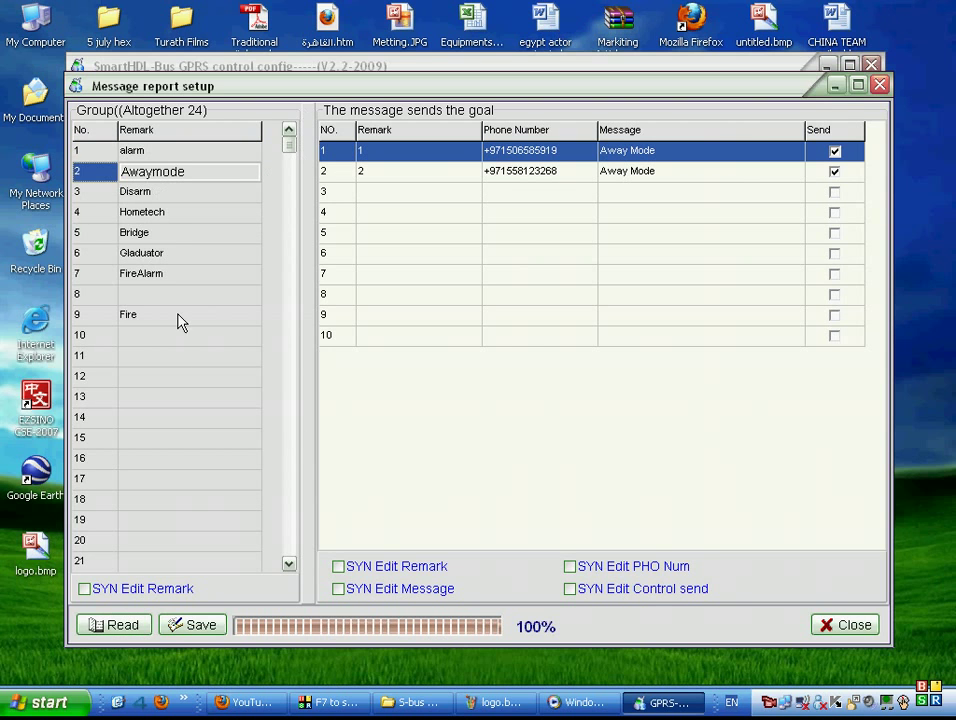
pyautogui.click(218, 315)
pyautogui.click(461, 152)
pyautogui.click(531, 151)
pyautogui.click(633, 150)
pyautogui.doubleClick(633, 150)
pyautogui.press('BackSpace')
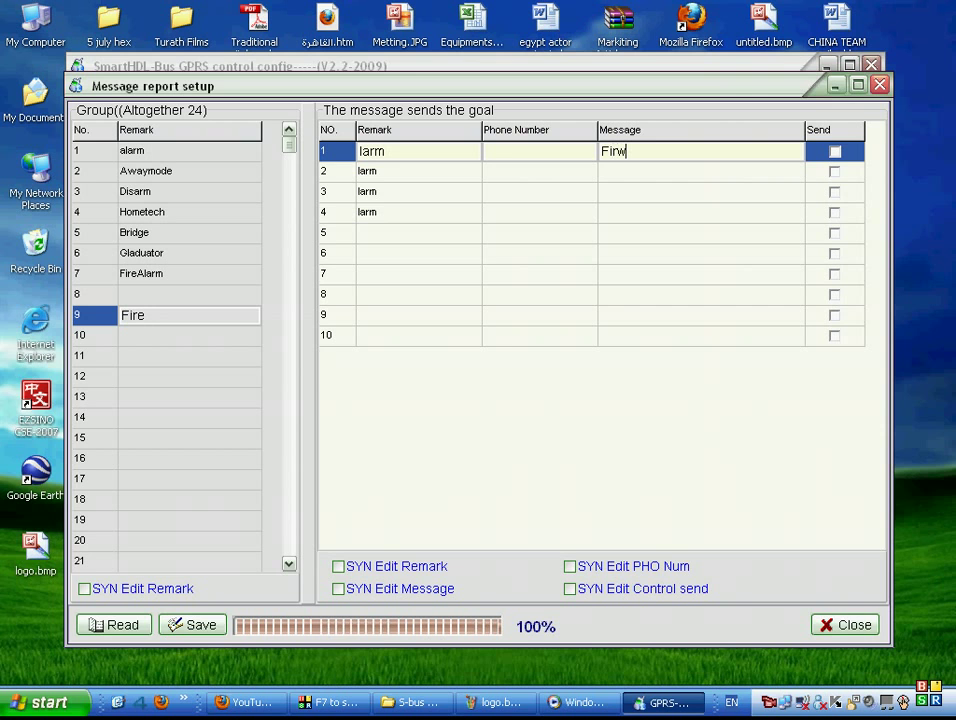
pyautogui.write('Fire alarm')
# Enter phone numbers for both Fire entries and the second message 'Fire Help'.
pyautogui.click(556, 146)
pyautogui.write('50888888')
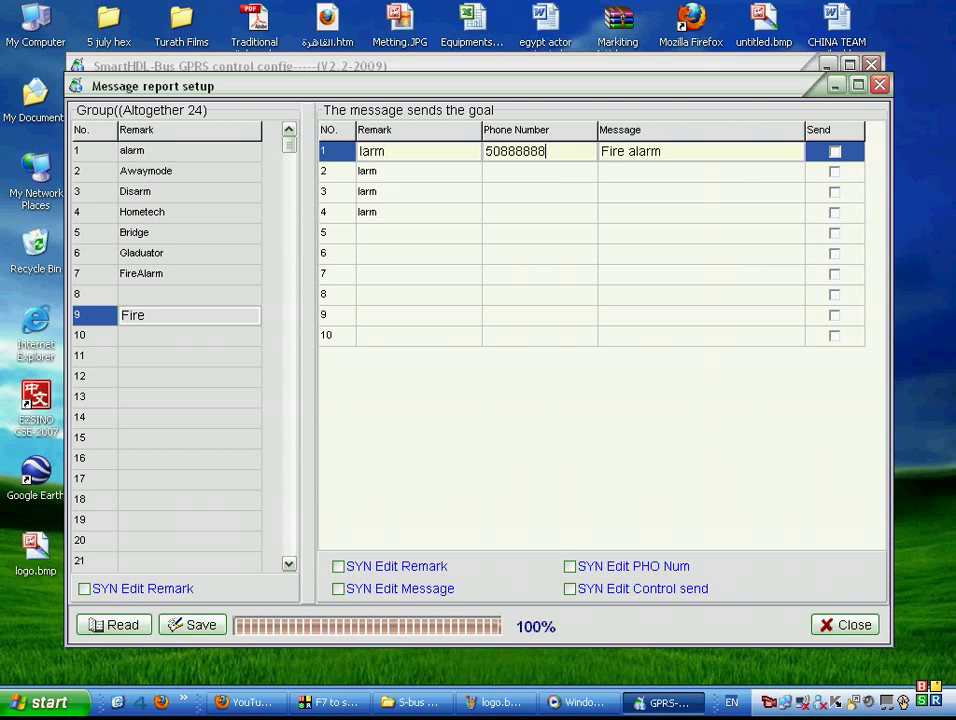
pyautogui.click(588, 169)
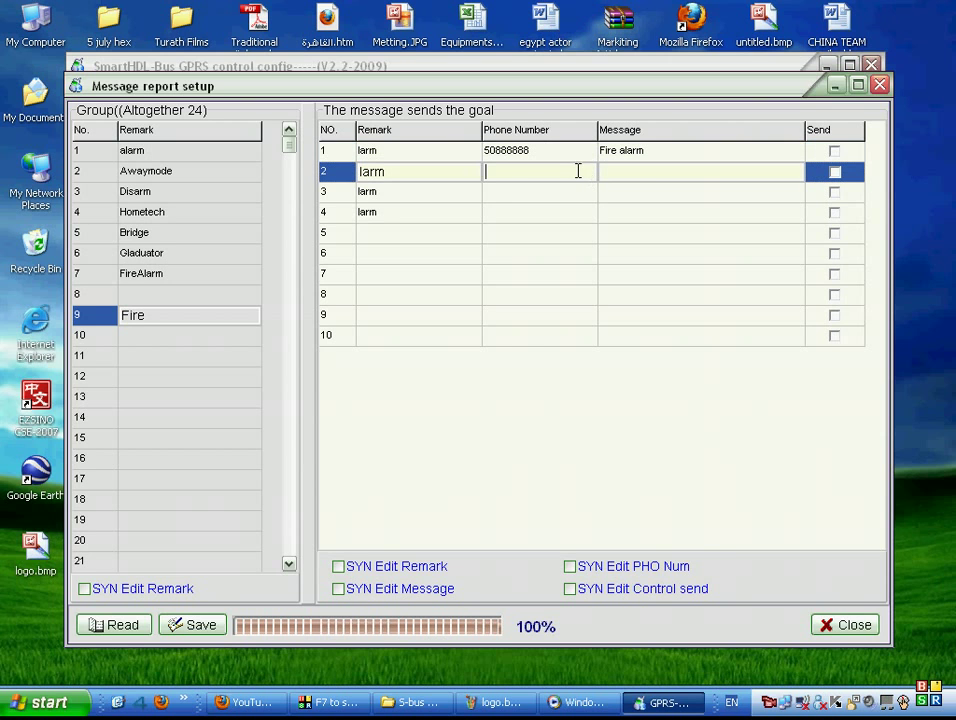
pyautogui.write('7666')
pyautogui.write('666')
pyautogui.write('Fire')
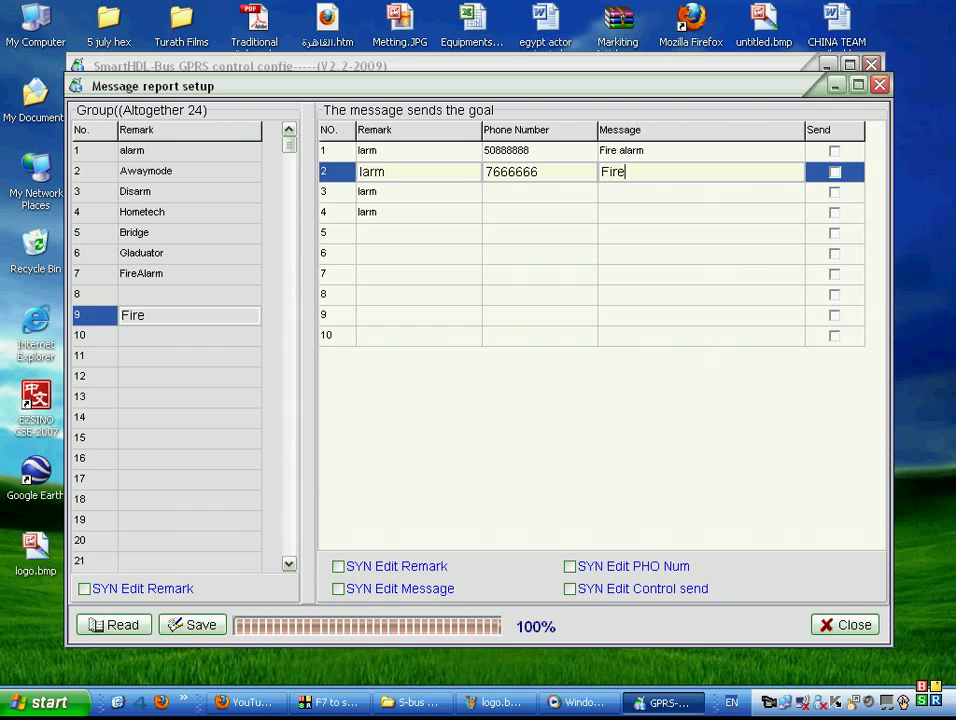
pyautogui.write(' Help')
pyautogui.press('Down')
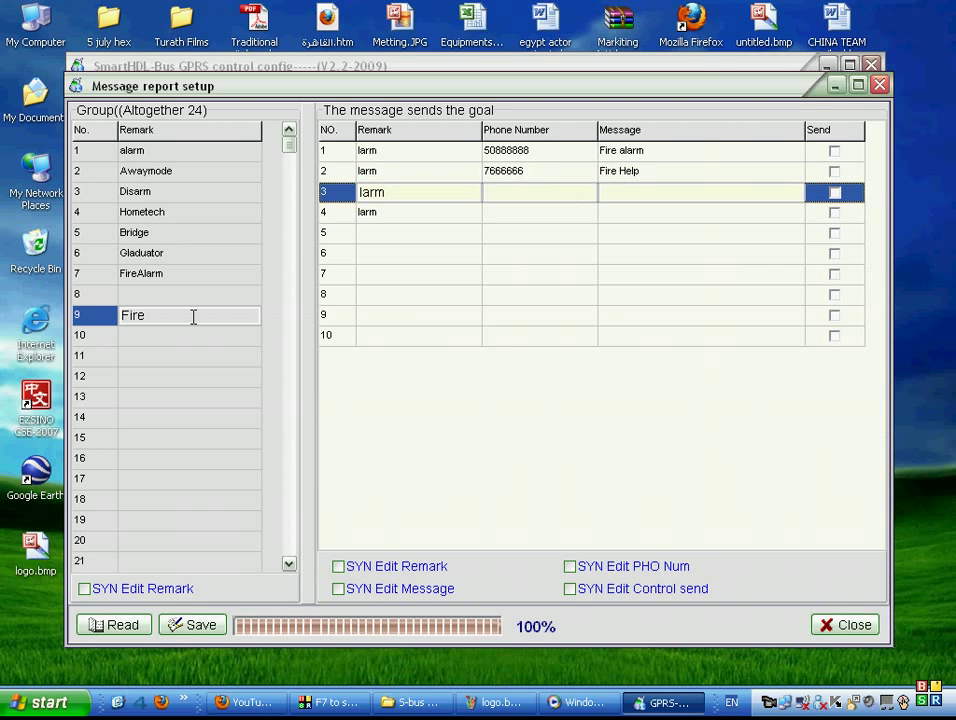
pyautogui.click(192, 335)
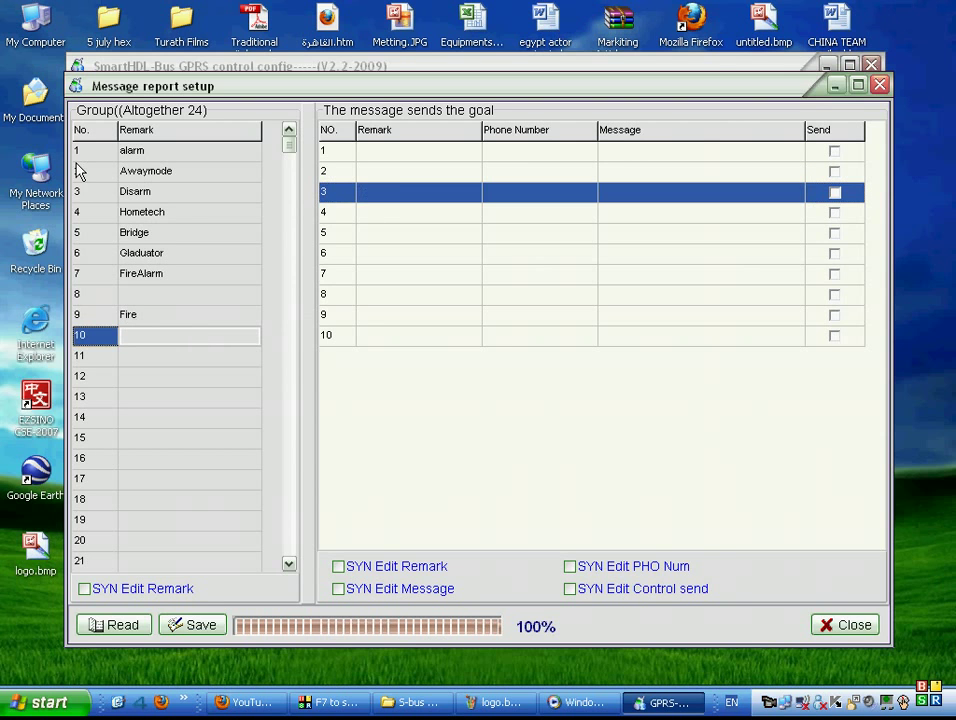
# Tick Send for both Fire report entries and save them to the module.
pyautogui.click(109, 319)
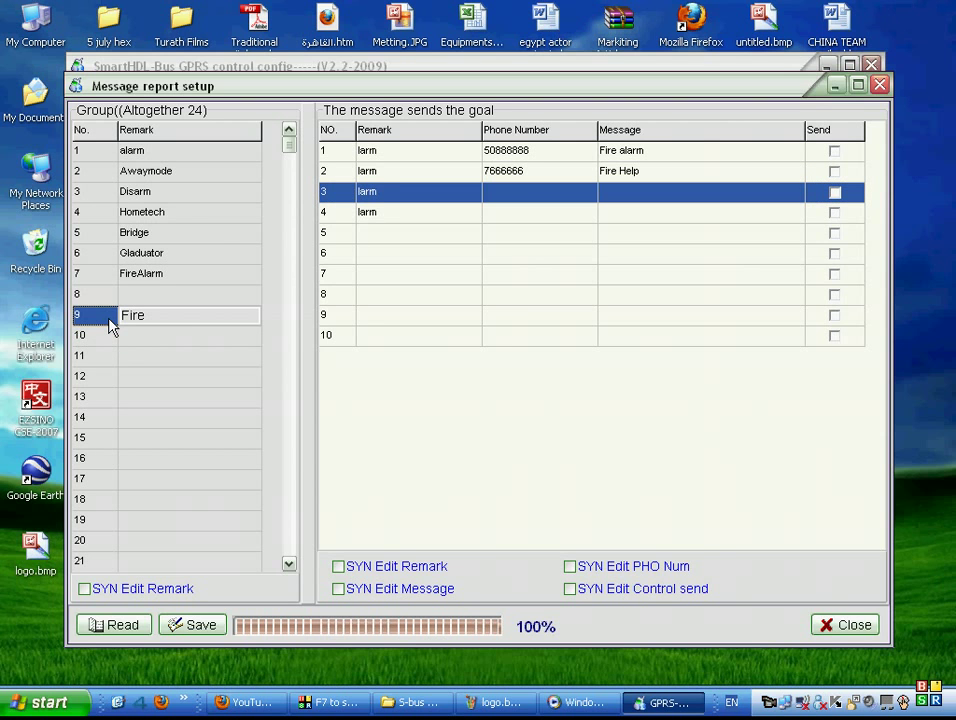
pyautogui.doubleClick(175, 320)
pyautogui.click(602, 152)
pyautogui.click(600, 173)
pyautogui.click(550, 172)
pyautogui.click(835, 151)
pyautogui.click(835, 172)
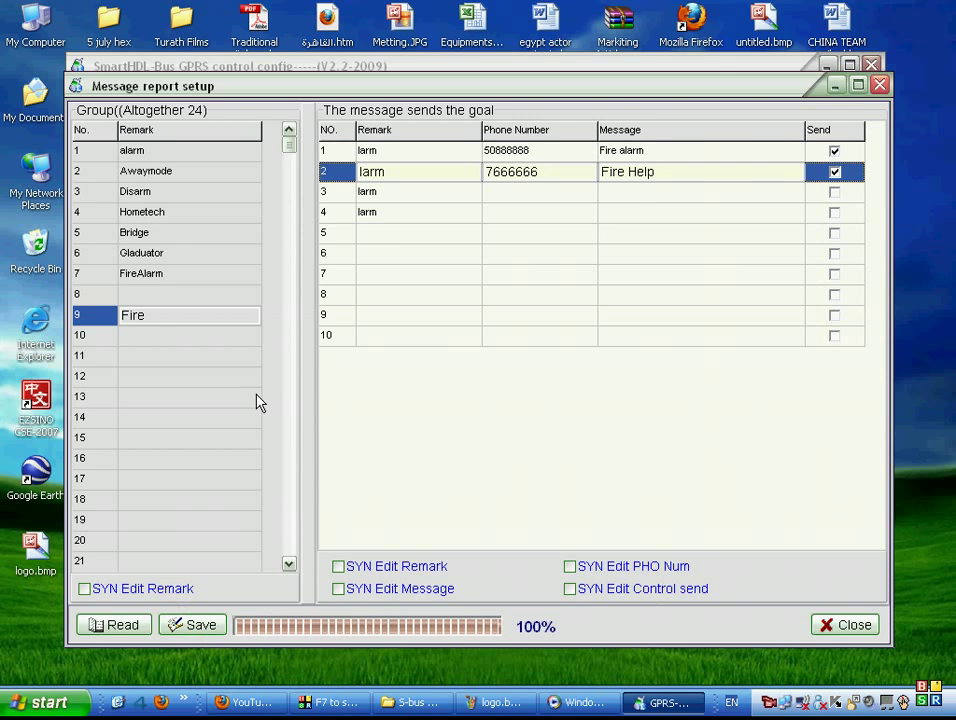
pyautogui.click(205, 624)
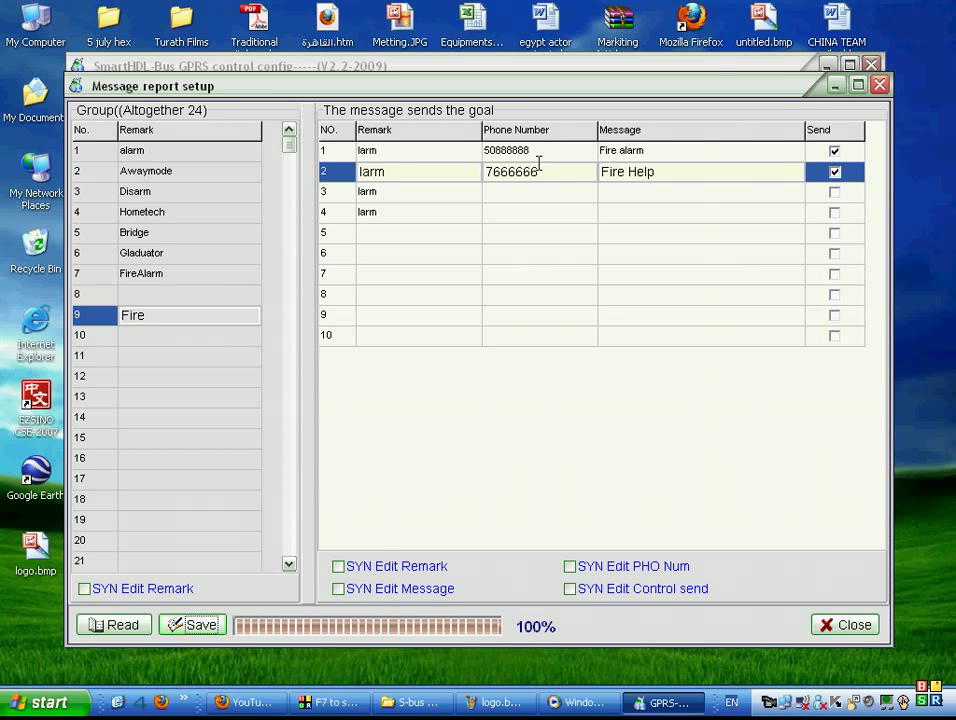
# Close the GPRS config tool and log into S-Bus Configuration Software.
pyautogui.click(879, 84)
pyautogui.click(871, 64)
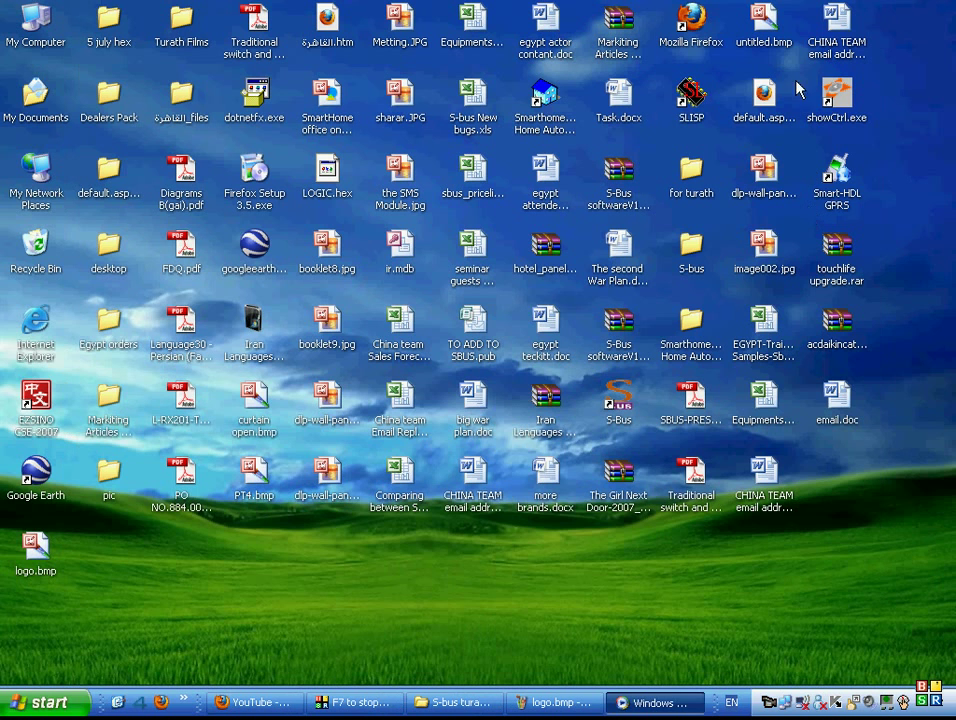
pyautogui.doubleClick(615, 395)
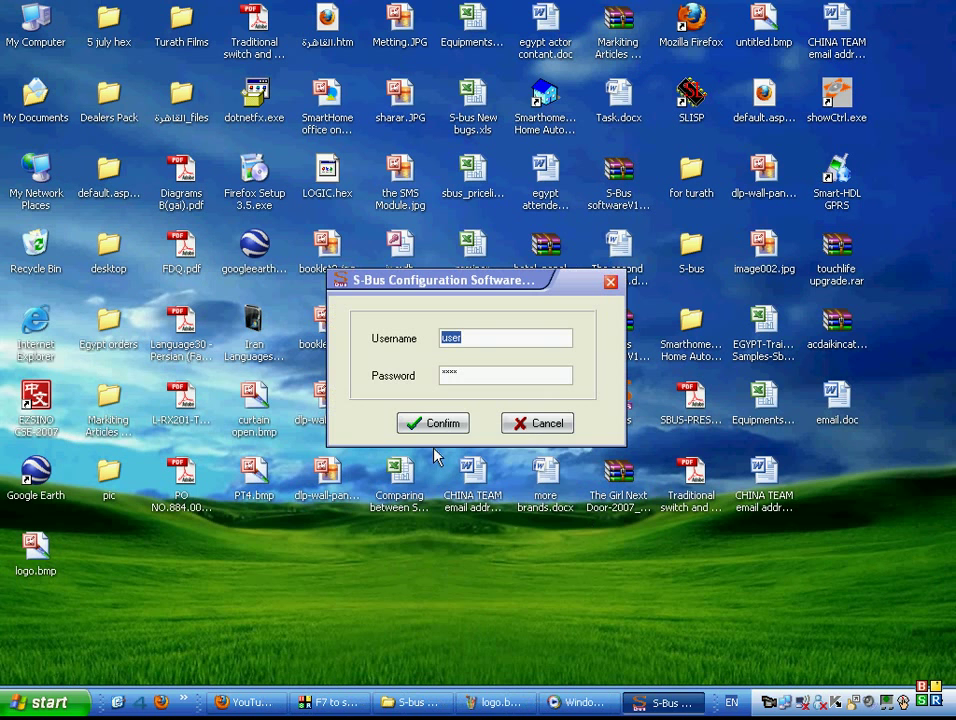
pyautogui.click(437, 427)
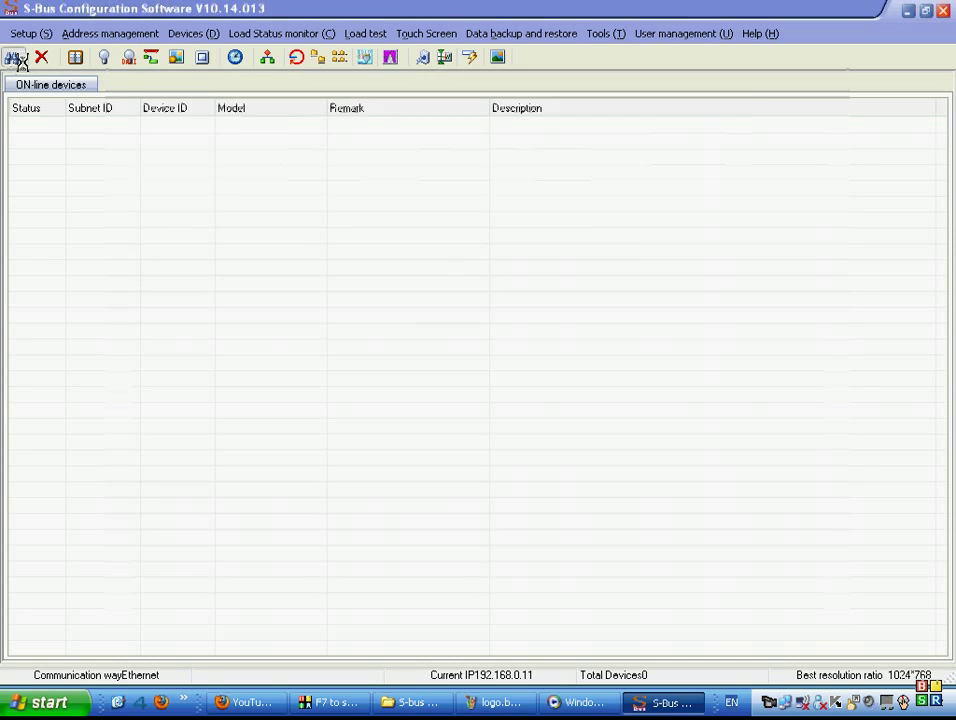
# Search the bus, add all 23 devices, and open the HDL-MSM security module.
pyautogui.click(16, 58)
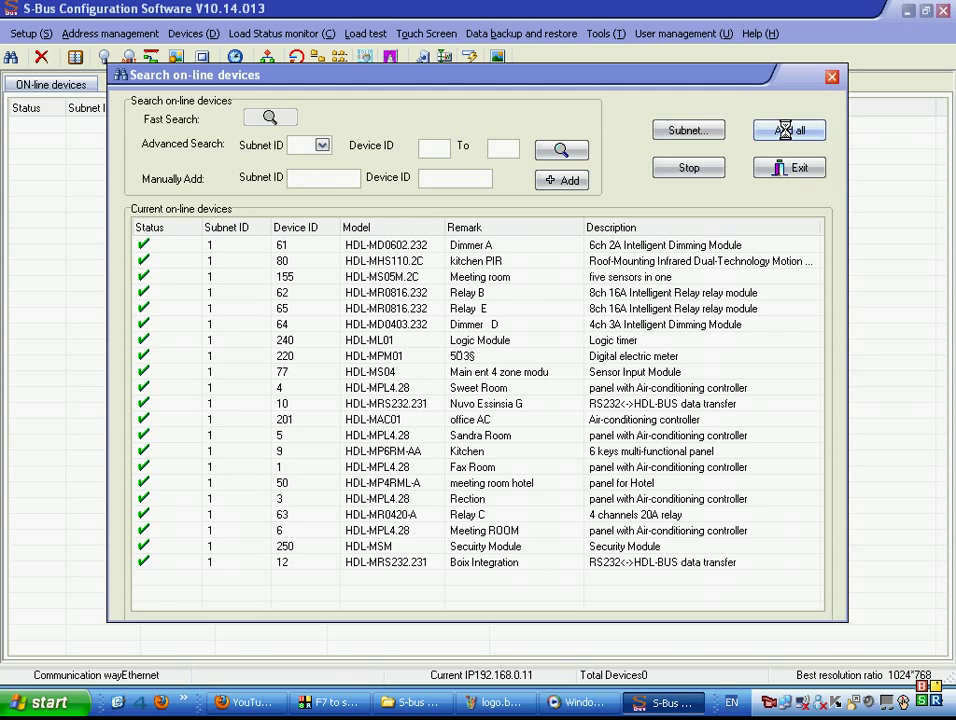
pyautogui.click(787, 130)
pyautogui.click(790, 167)
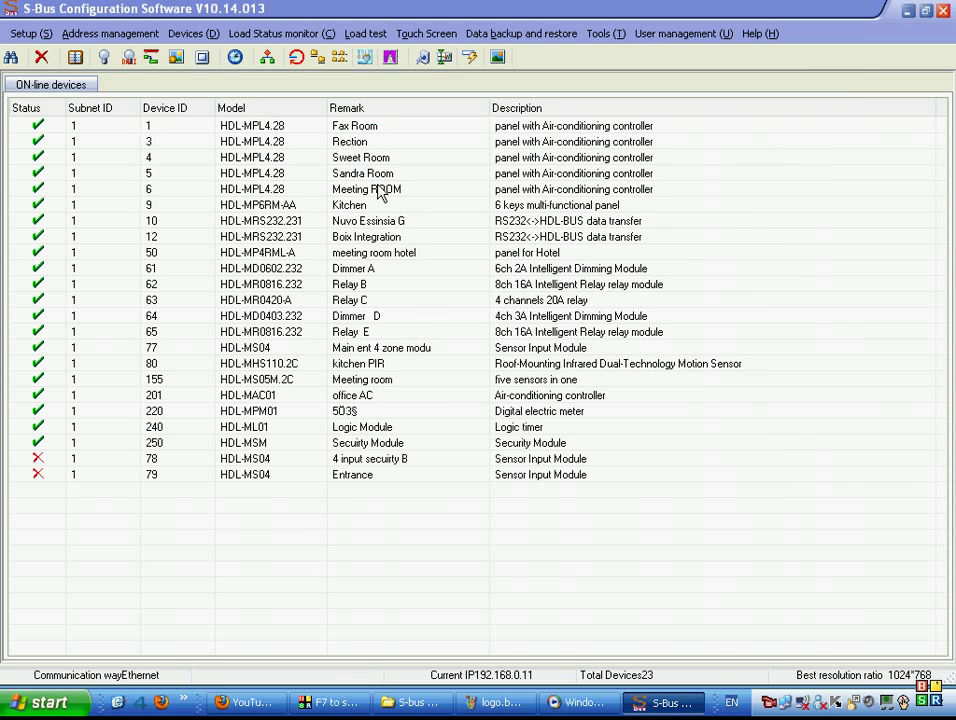
pyautogui.click(345, 446)
pyautogui.doubleClick(320, 442)
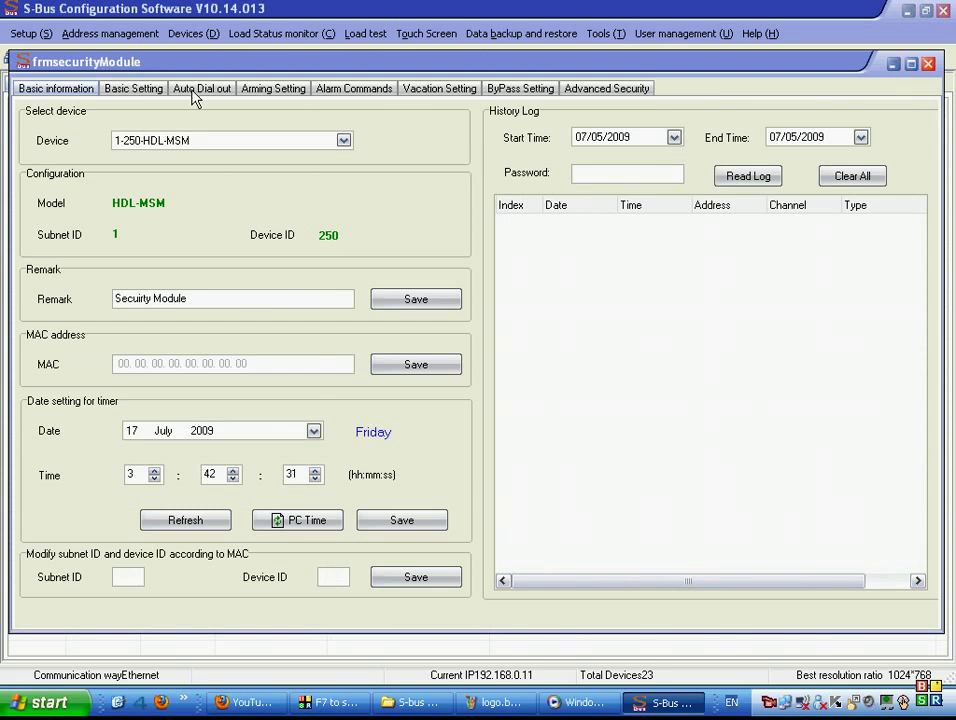
# Set the security module's Auto Dial out to Fire mode with message number 9, save, and close.
pyautogui.click(196, 89)
pyautogui.click(288, 372)
pyautogui.click(326, 376)
pyautogui.click(314, 404)
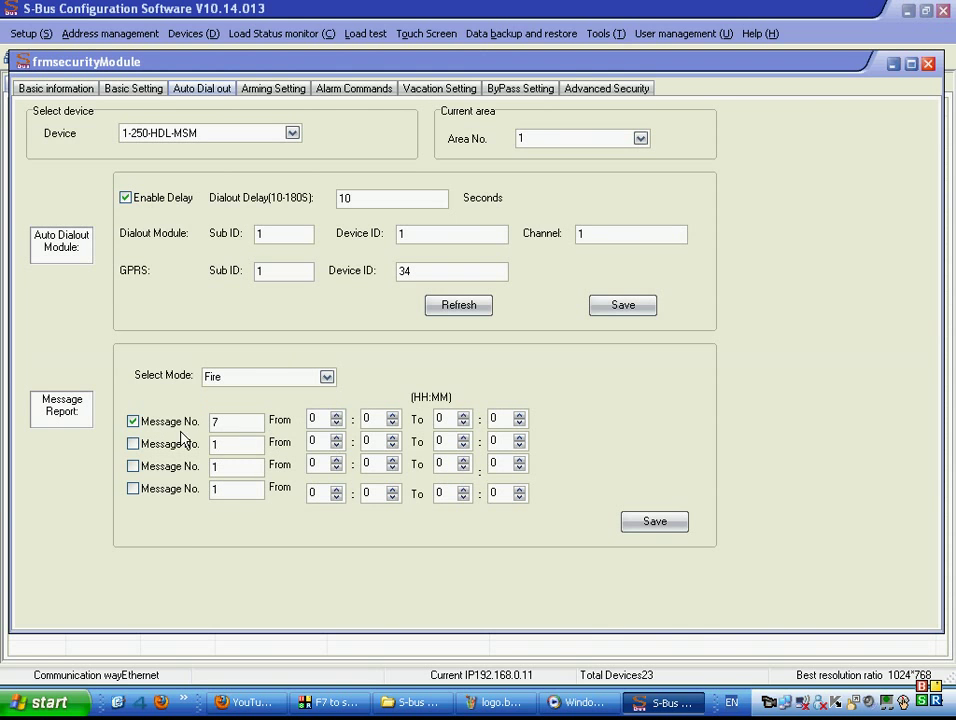
pyautogui.click(233, 422)
pyautogui.write('9')
pyautogui.click(633, 519)
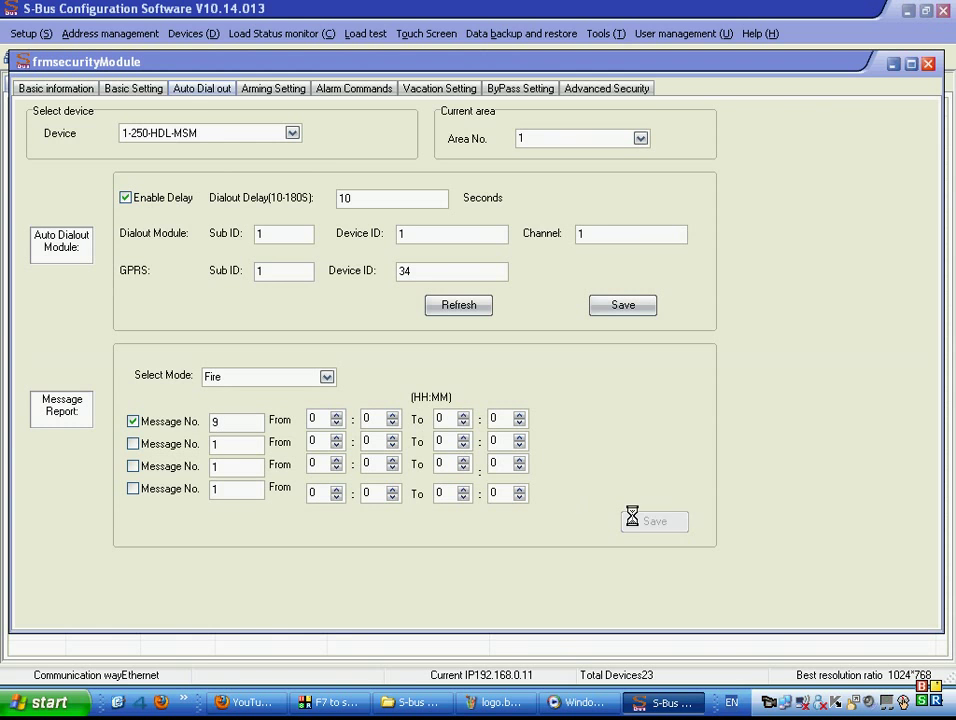
pyautogui.click(928, 64)
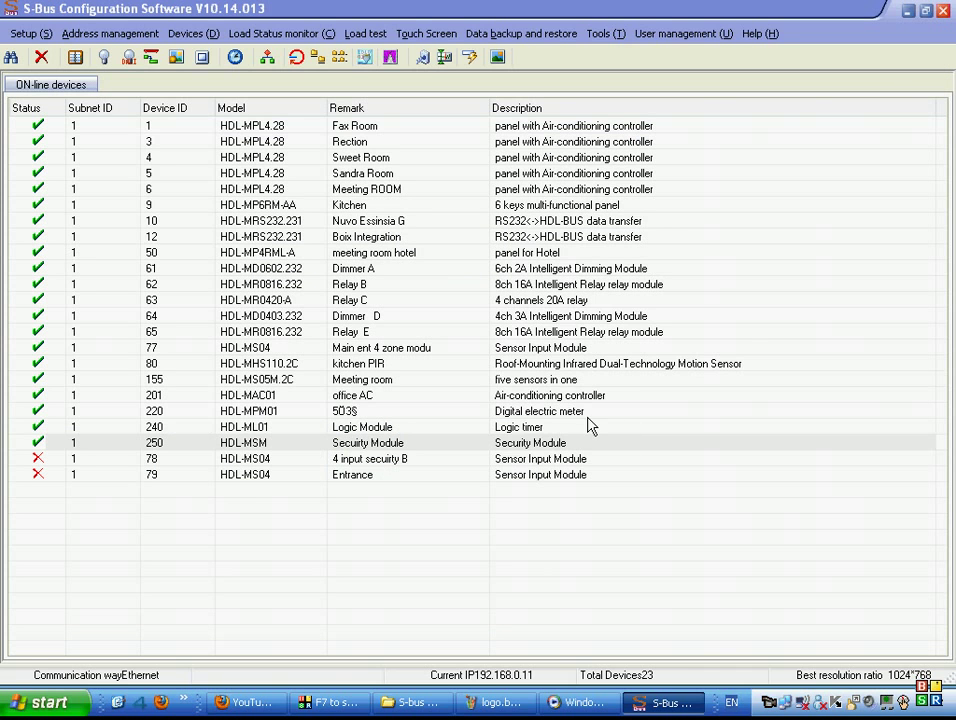
# Select the Fax Room device in the online device list.
pyautogui.click(298, 125)
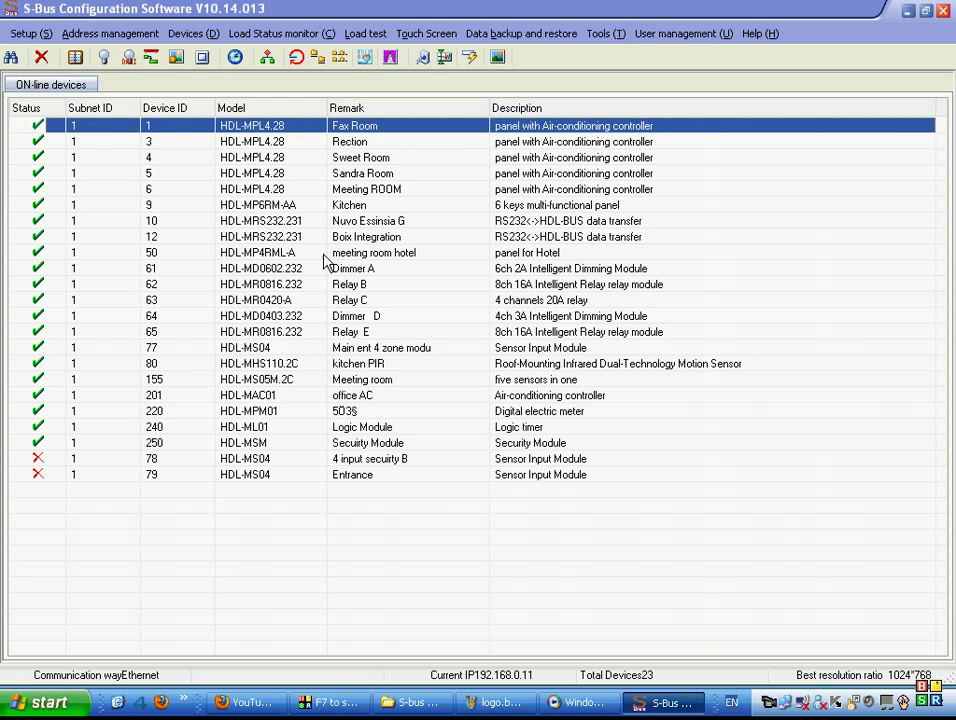